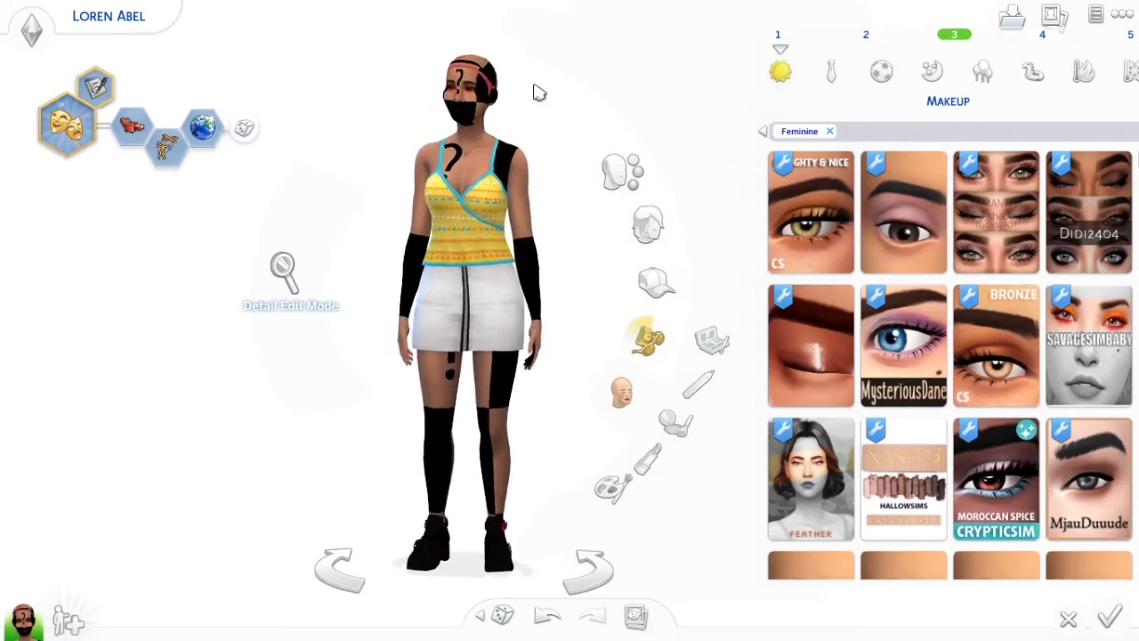
# Inspect the Sim's face, head and body in the third everyday outfit up close for broken textures
pyautogui.moveTo(538, 91); pyautogui.dragTo(534, 92)
pyautogui.scroll(5, 544, 132)
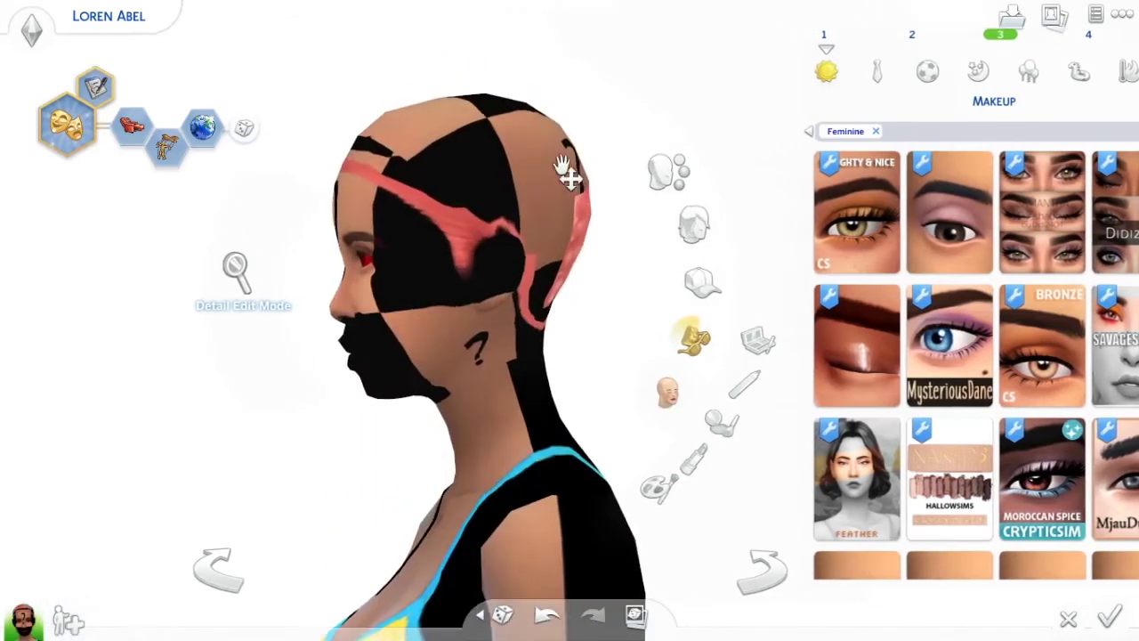
pyautogui.moveTo(565, 169); pyautogui.dragTo(375, 413)
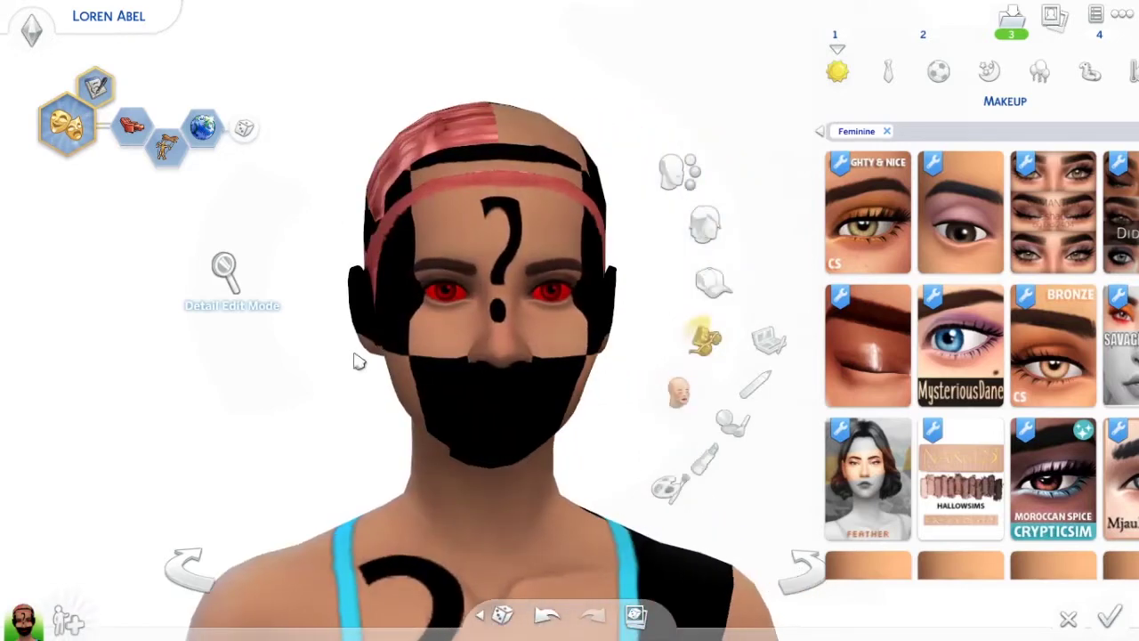
pyautogui.scroll(-5, 354, 361)
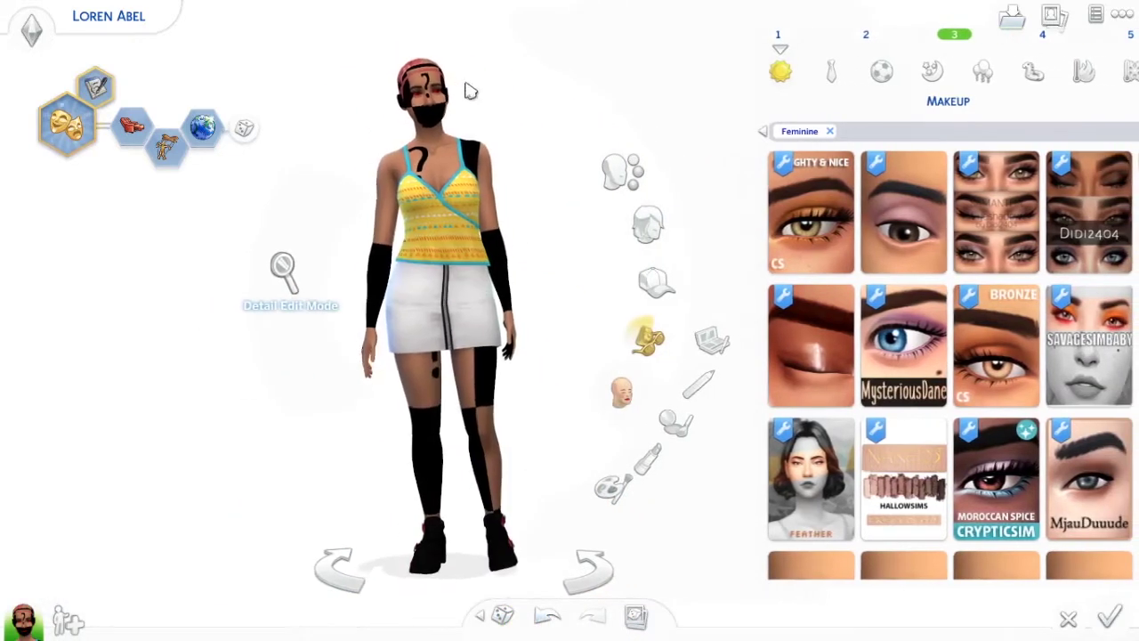
pyautogui.scroll(5, 471, 158)
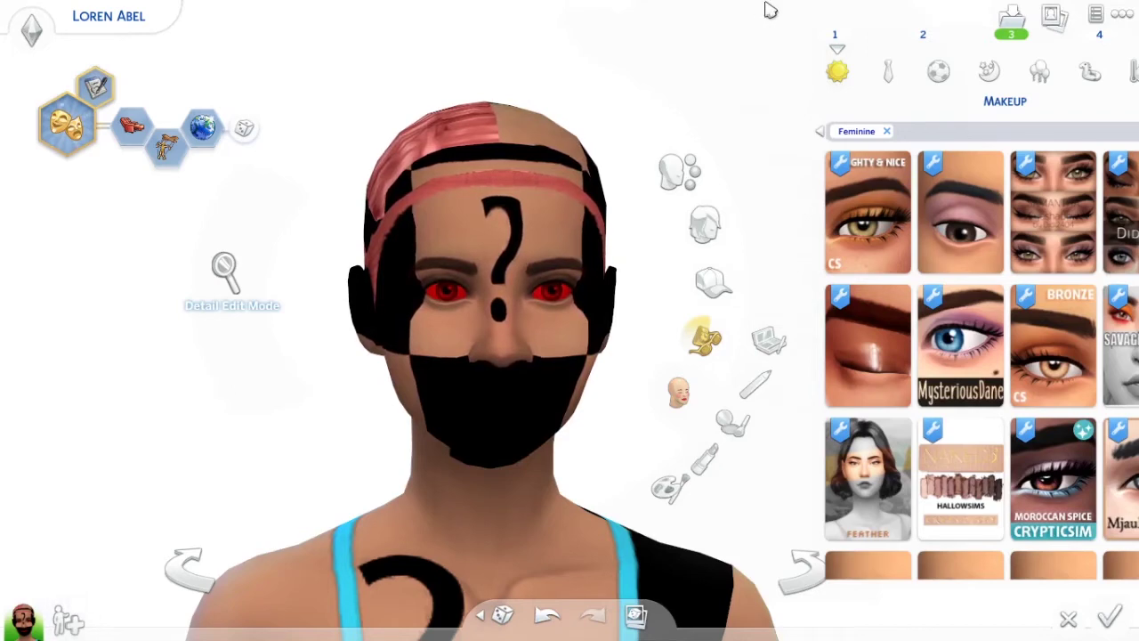
pyautogui.scroll(-2, 719, 98)
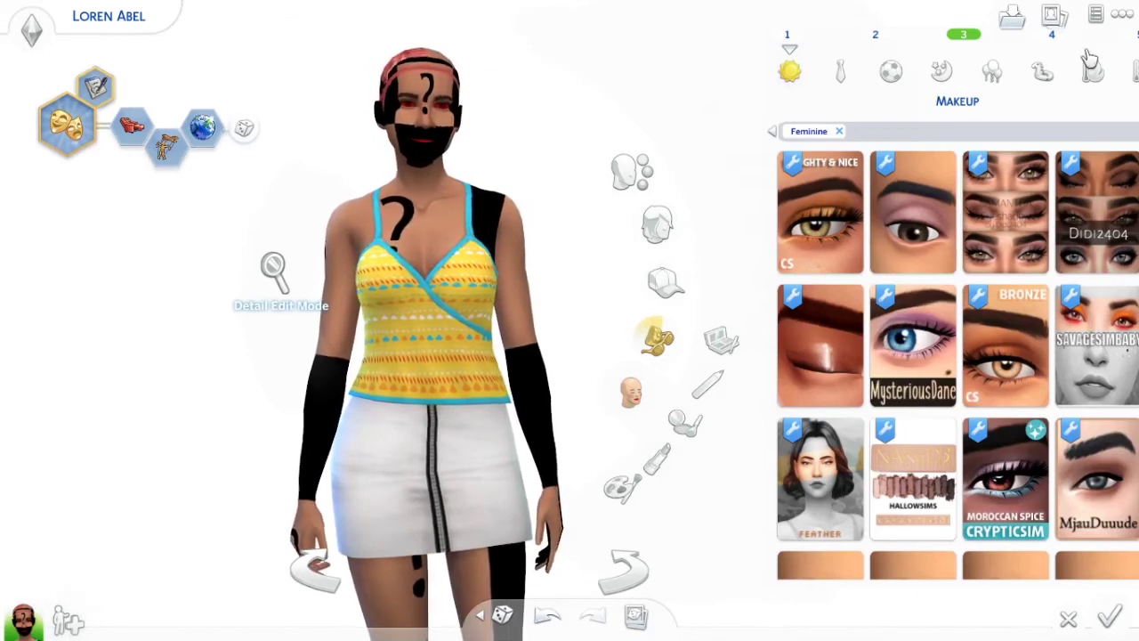
# Check the Sim's swimwear, cold weather and hot weather outfits, and look through the makeup catalog for the hot weather look
pyautogui.click(1041, 71)
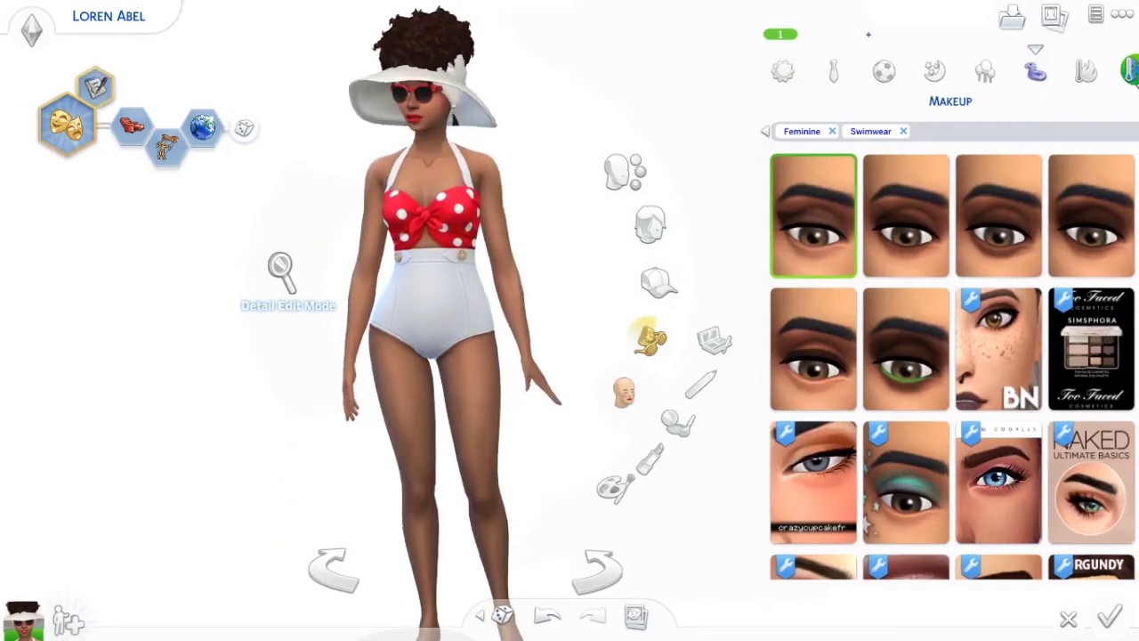
pyautogui.click(1089, 73)
pyautogui.click(1085, 74)
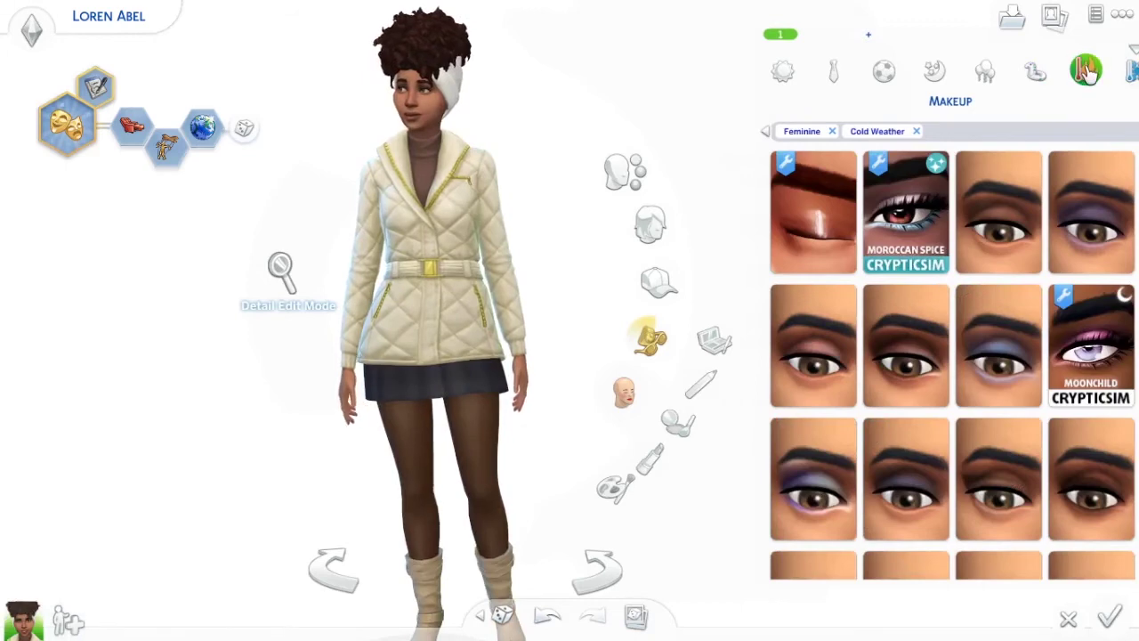
pyautogui.scroll(-2, 934, 285)
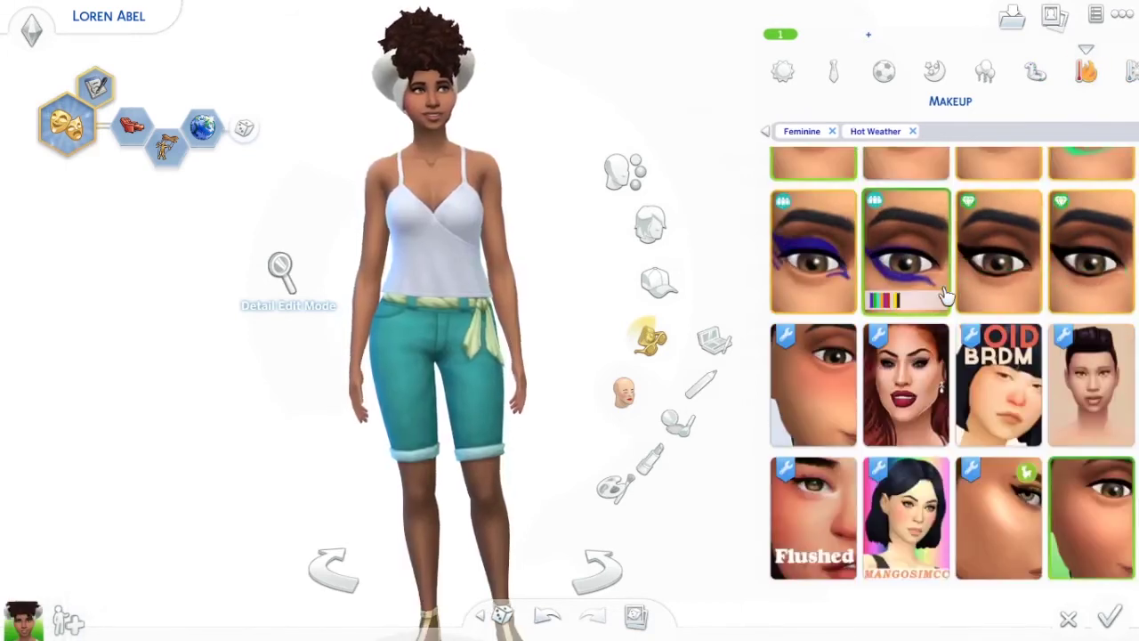
pyautogui.scroll(-5, 927, 274)
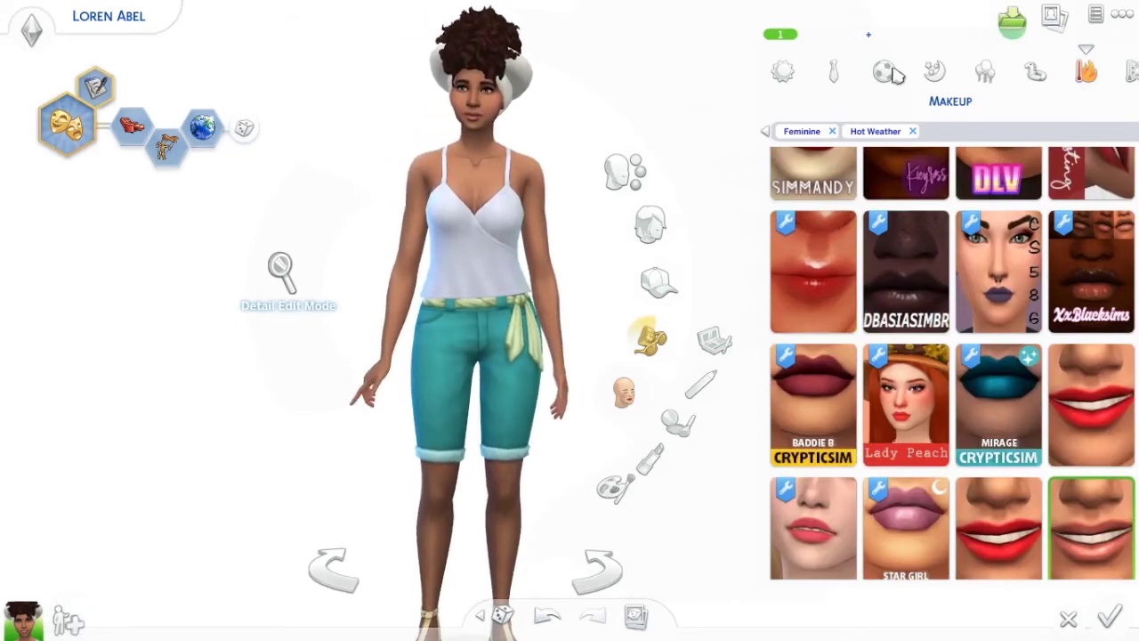
# Save the household to the library
pyautogui.click(1008, 15)
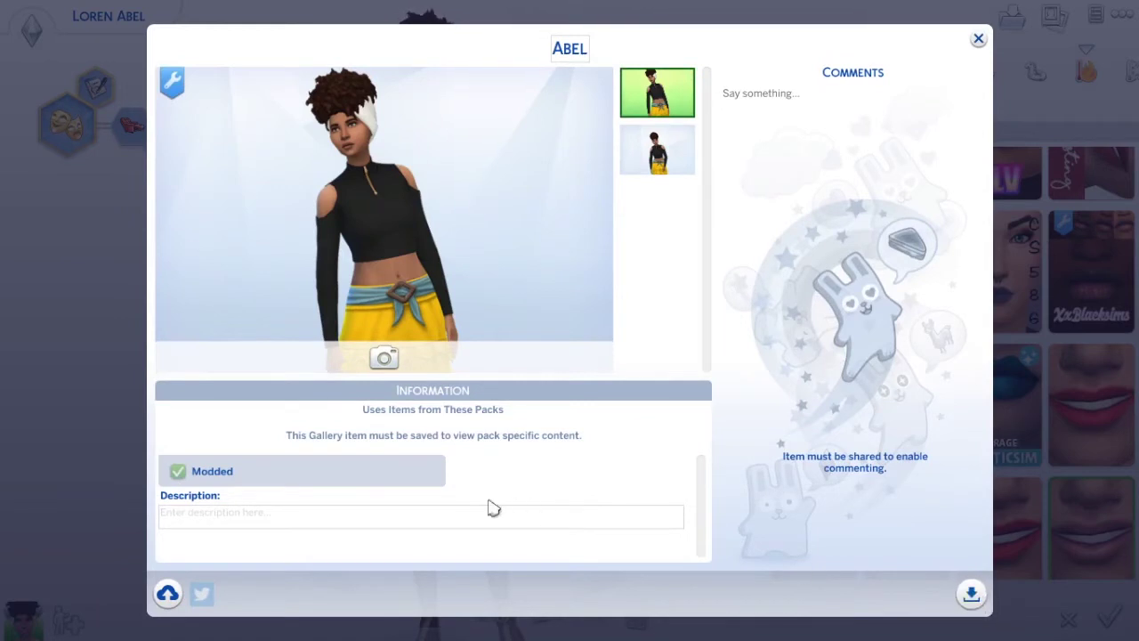
pyautogui.click(968, 596)
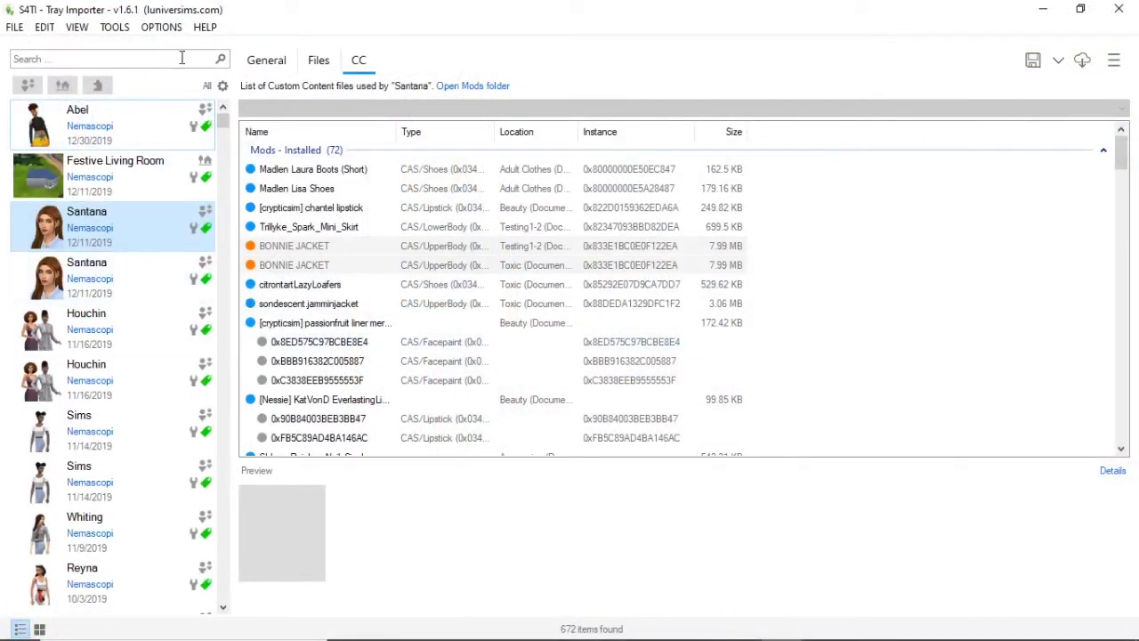
# Switch to S4TI Tray Importer, select the newly saved household and review the custom content files it uses
pyautogui.click(113, 112)
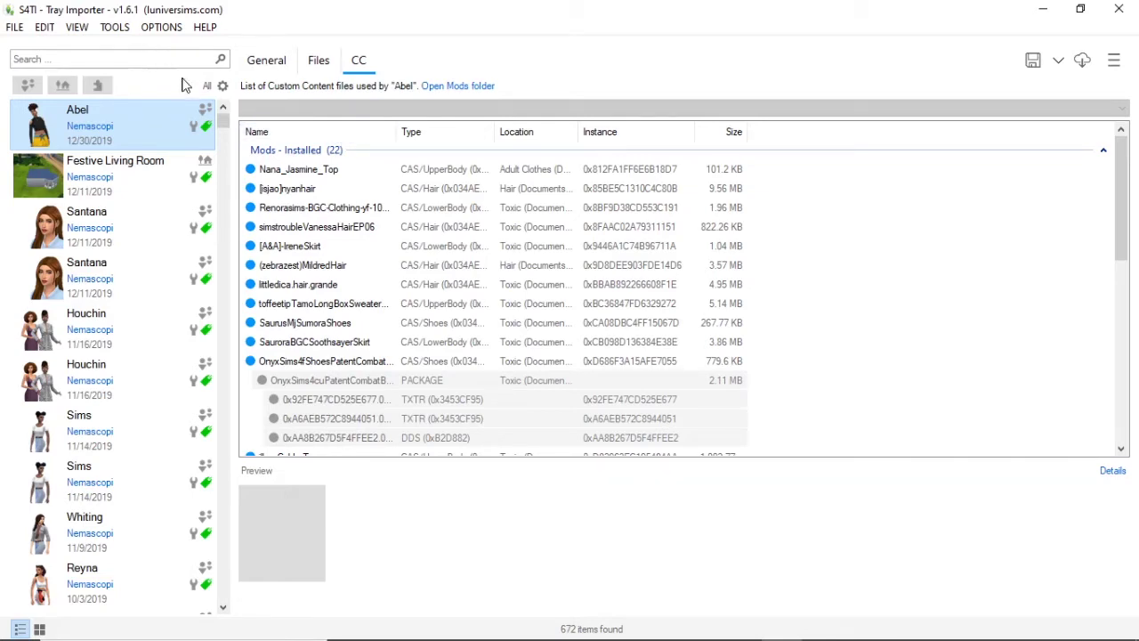
pyautogui.scroll(-4, 1037, 436)
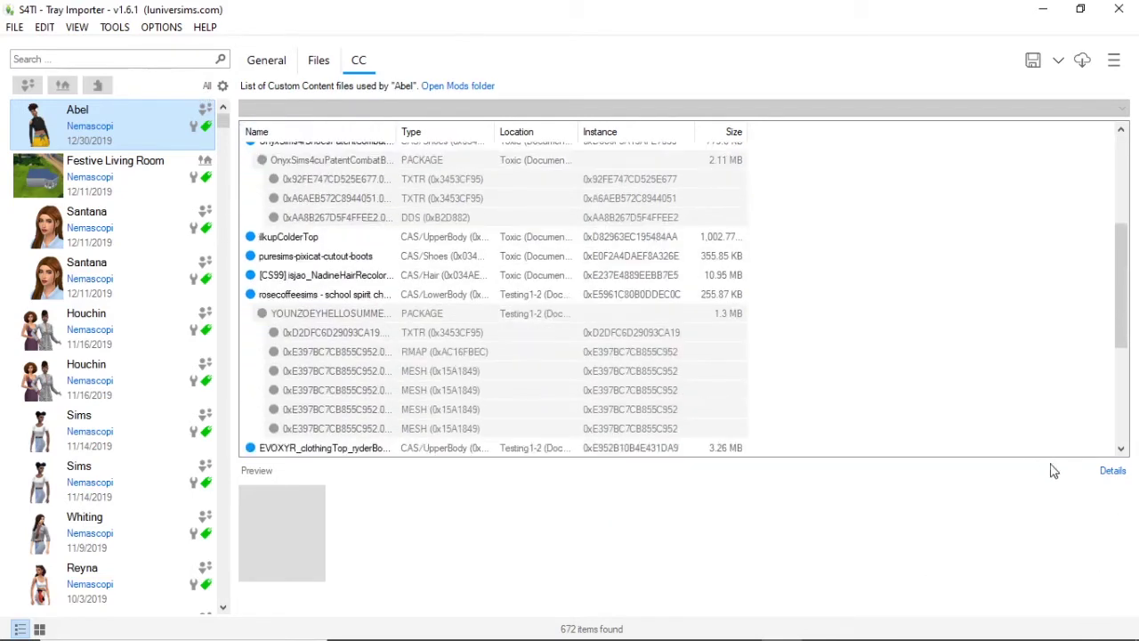
pyautogui.scroll(-4, 973, 467)
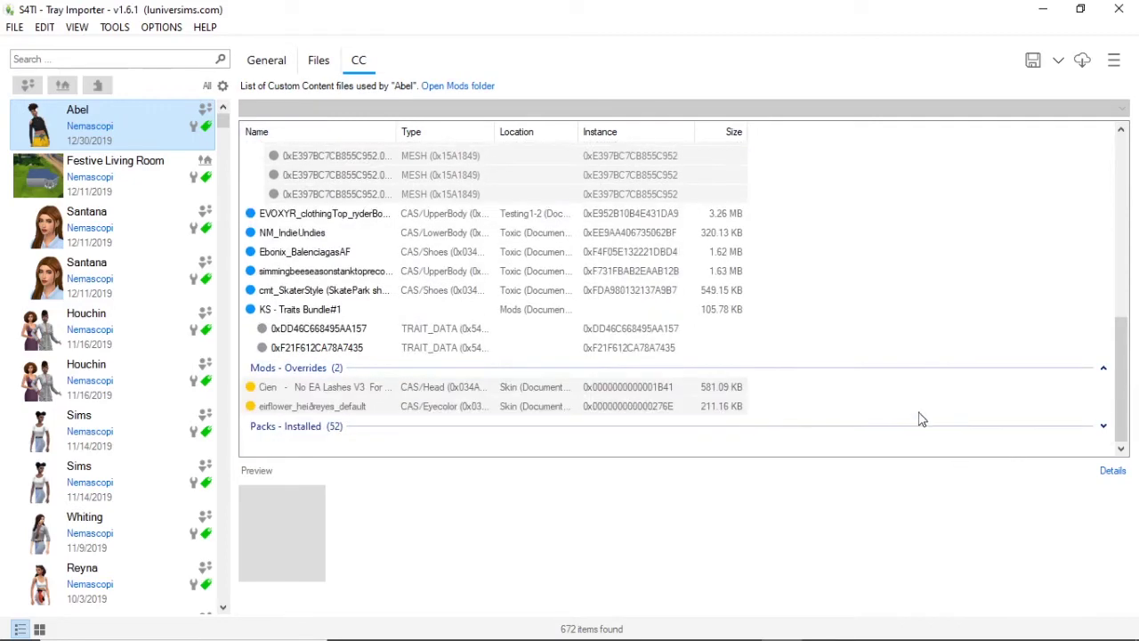
pyautogui.scroll(4, 934, 441)
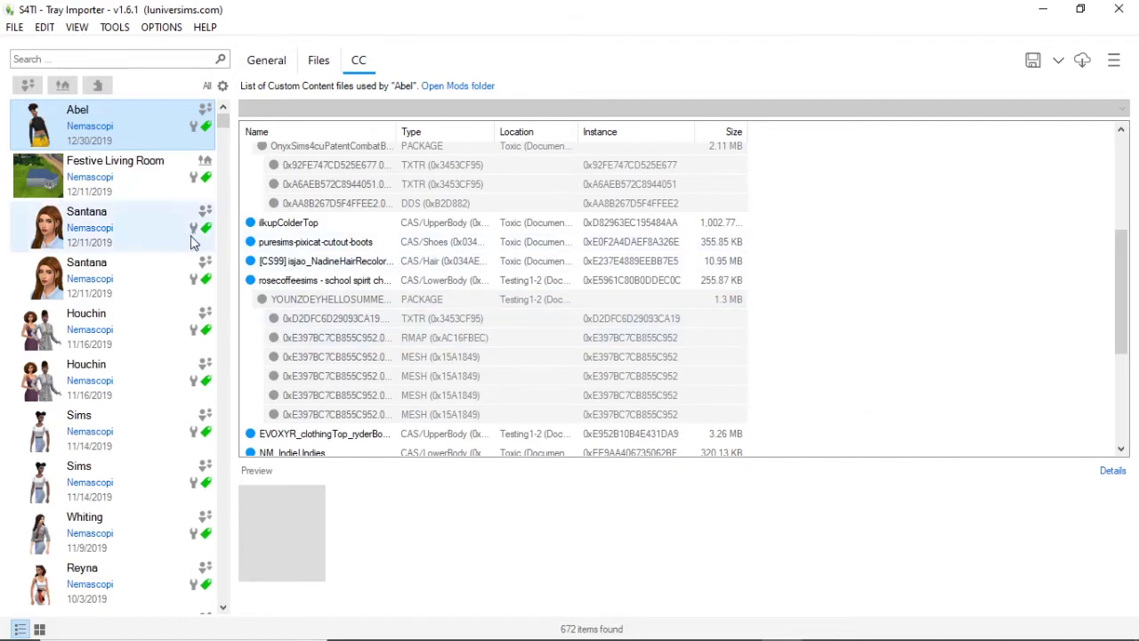
pyautogui.scroll(1, 294, 160)
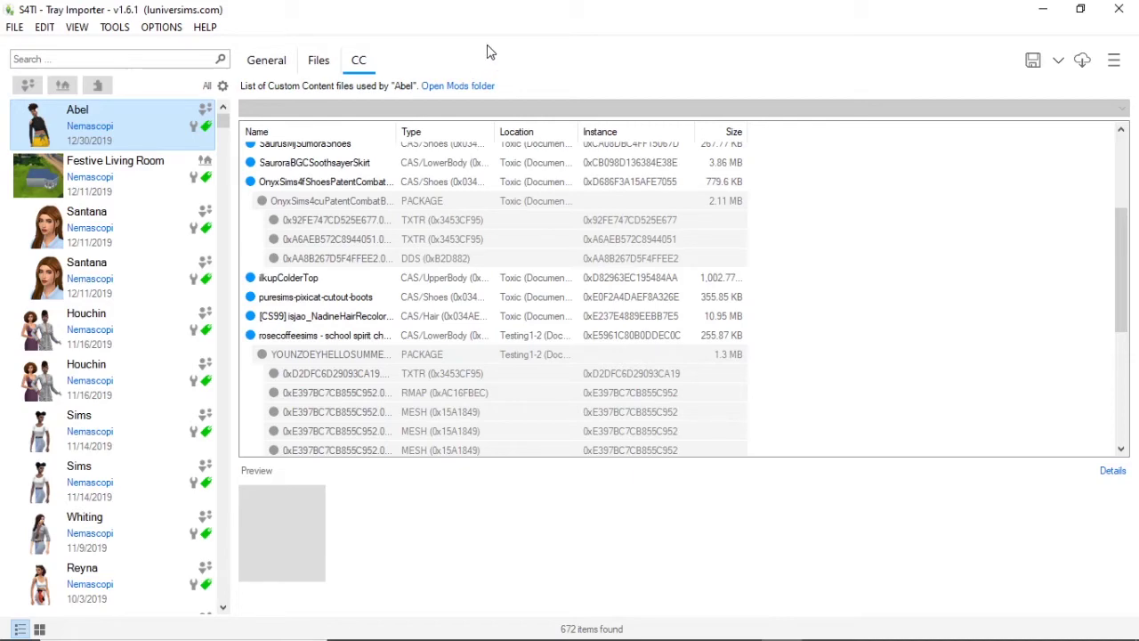
pyautogui.scroll(4, 356, 364)
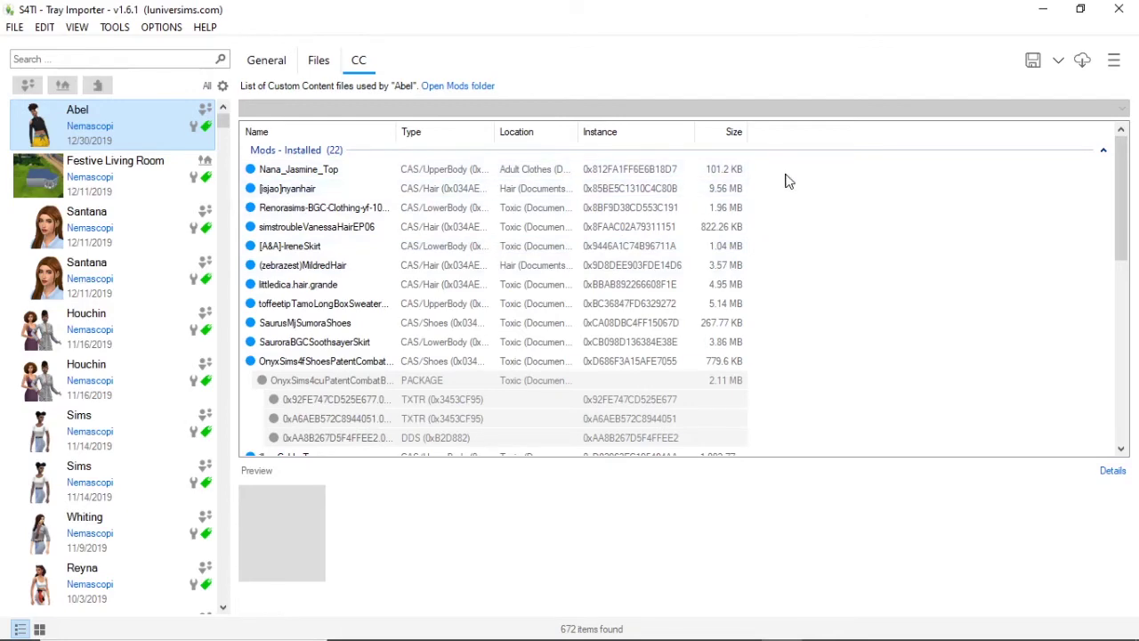
pyautogui.moveTo(787, 180); pyautogui.dragTo(644, 432)
pyautogui.scroll(10, 895, 391)
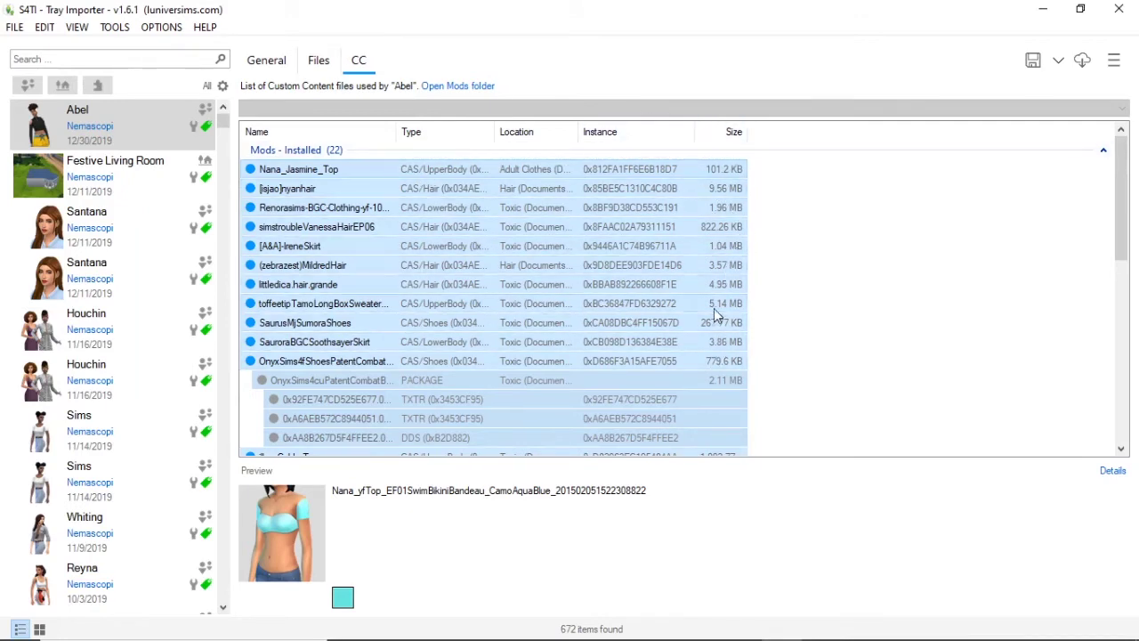
pyautogui.scroll(-10, 525, 334)
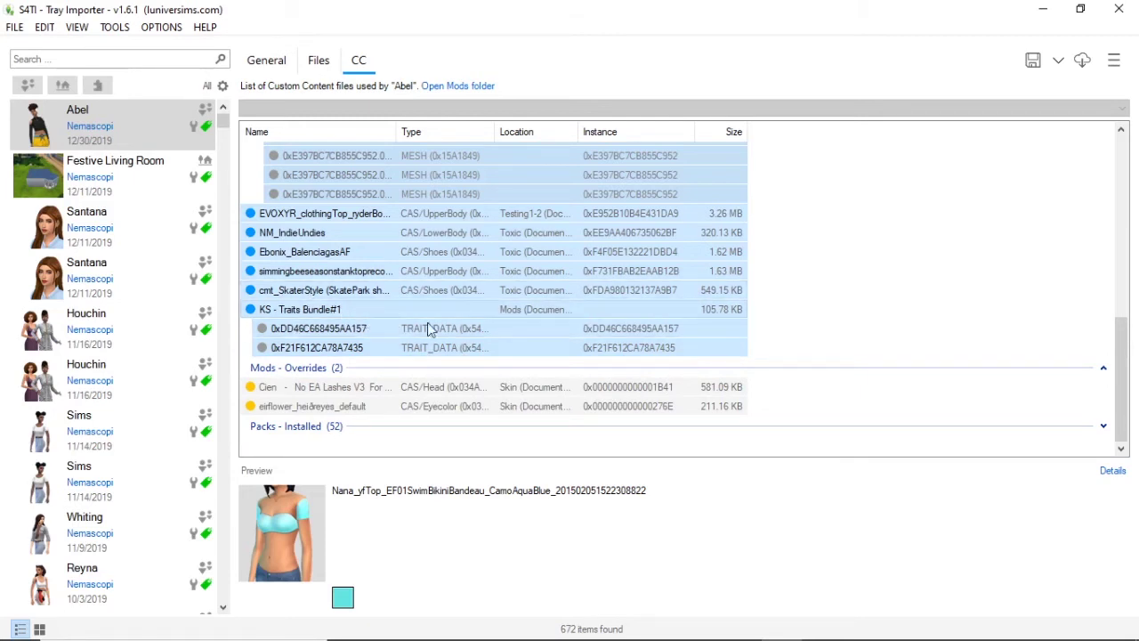
pyautogui.click(803, 337)
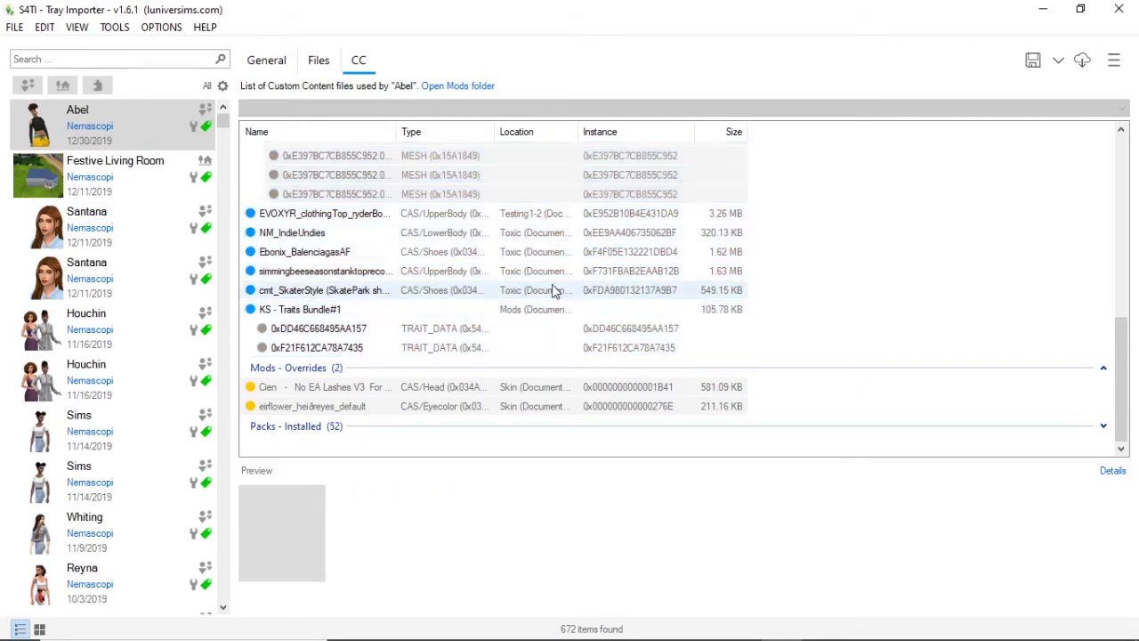
# Preview the last installed custom content files one by one, from the cmt_SkaterStyle shoes up to the EVOXYR clothing top
pyautogui.rightClick(345, 298)
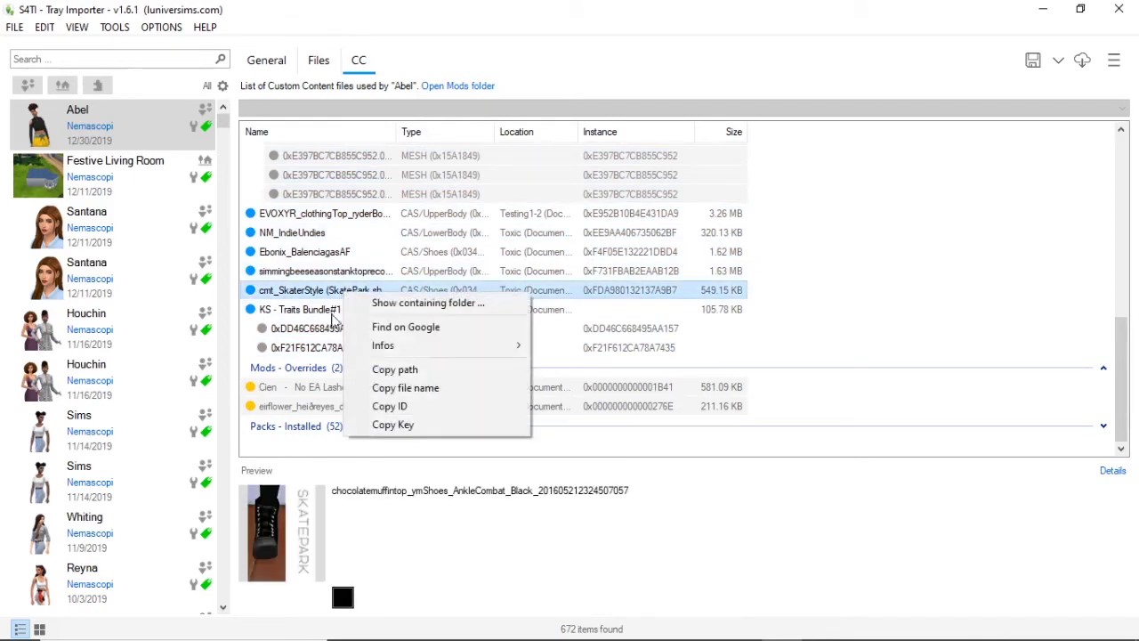
pyautogui.click(323, 271)
pyautogui.click(324, 272)
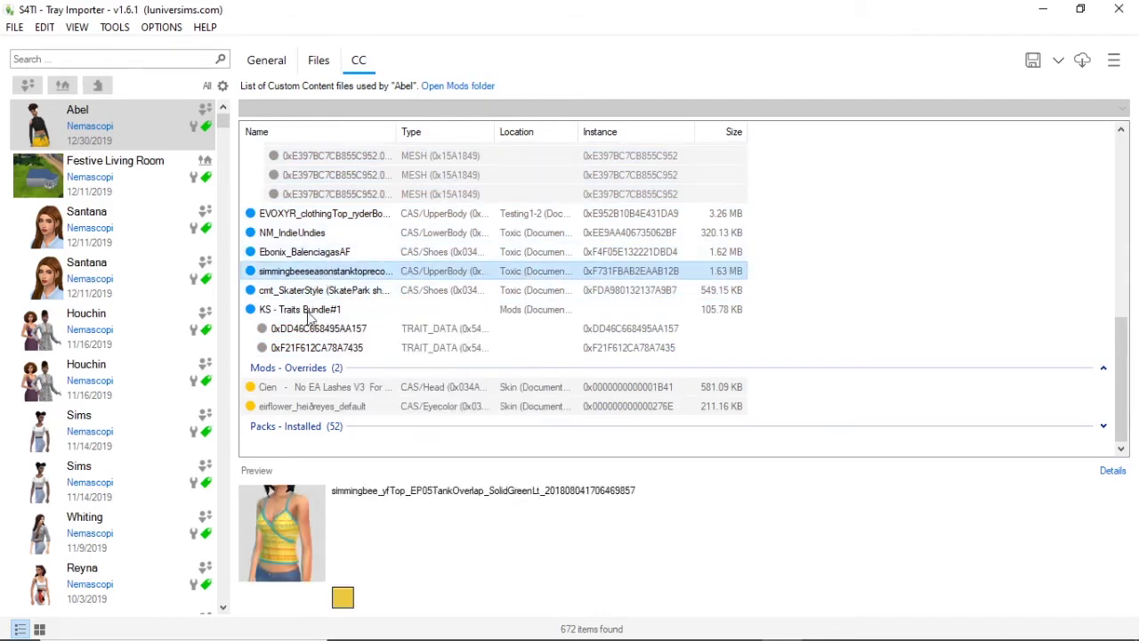
pyautogui.click(330, 252)
pyautogui.click(334, 235)
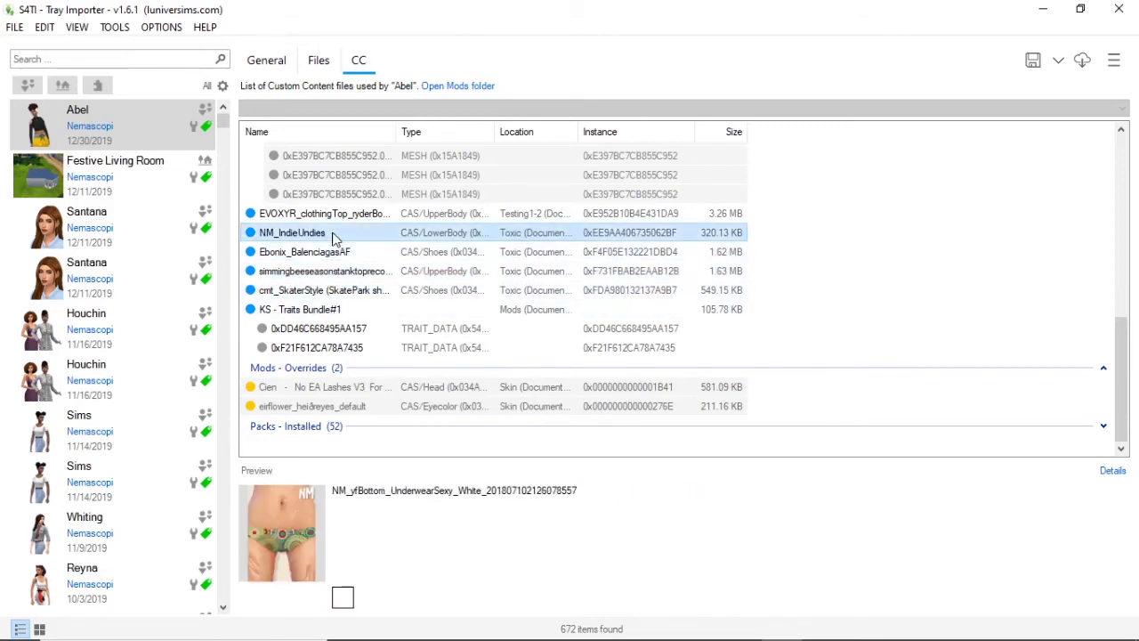
pyautogui.click(329, 193)
pyautogui.click(330, 212)
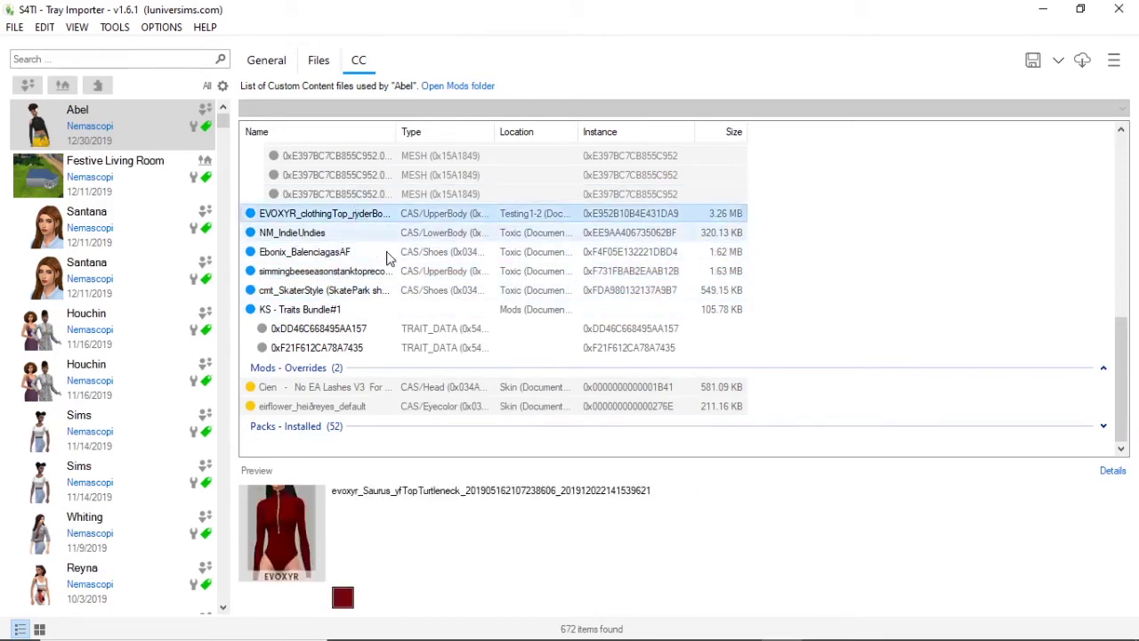
# Preview the Nadine hair recolor, the rosecoffeesims school spirit bottoms, the puresims-pixicat-cutout-boots and ilkupColderTop
pyautogui.scroll(1, 552, 385)
pyautogui.scroll(3, 551, 385)
pyautogui.click(402, 261)
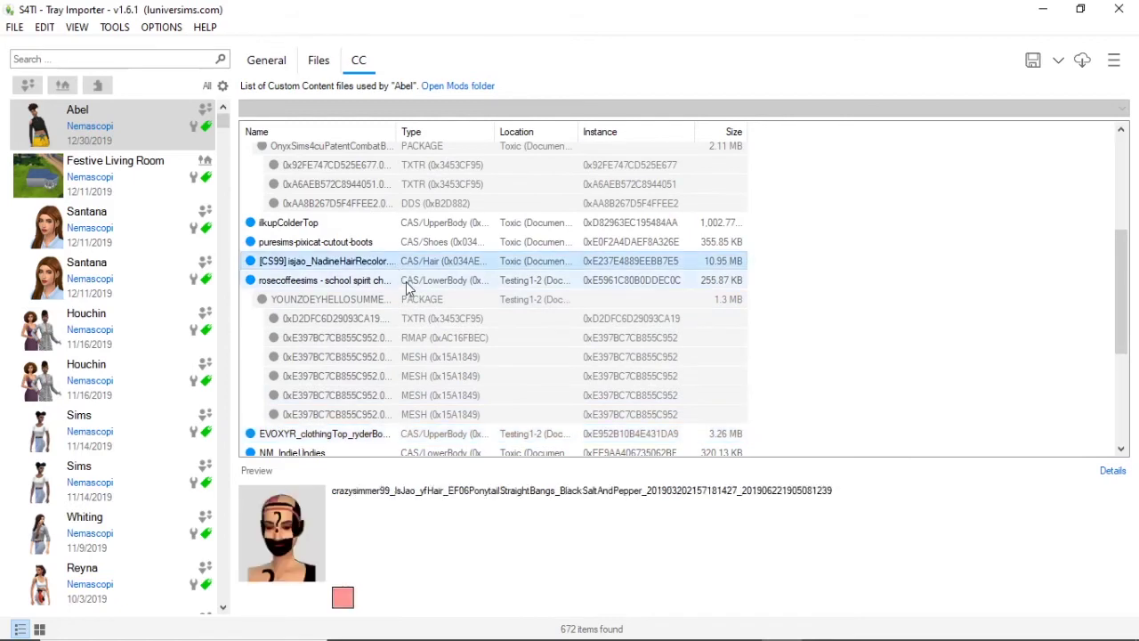
pyautogui.click(406, 281)
pyautogui.click(406, 242)
pyautogui.click(405, 224)
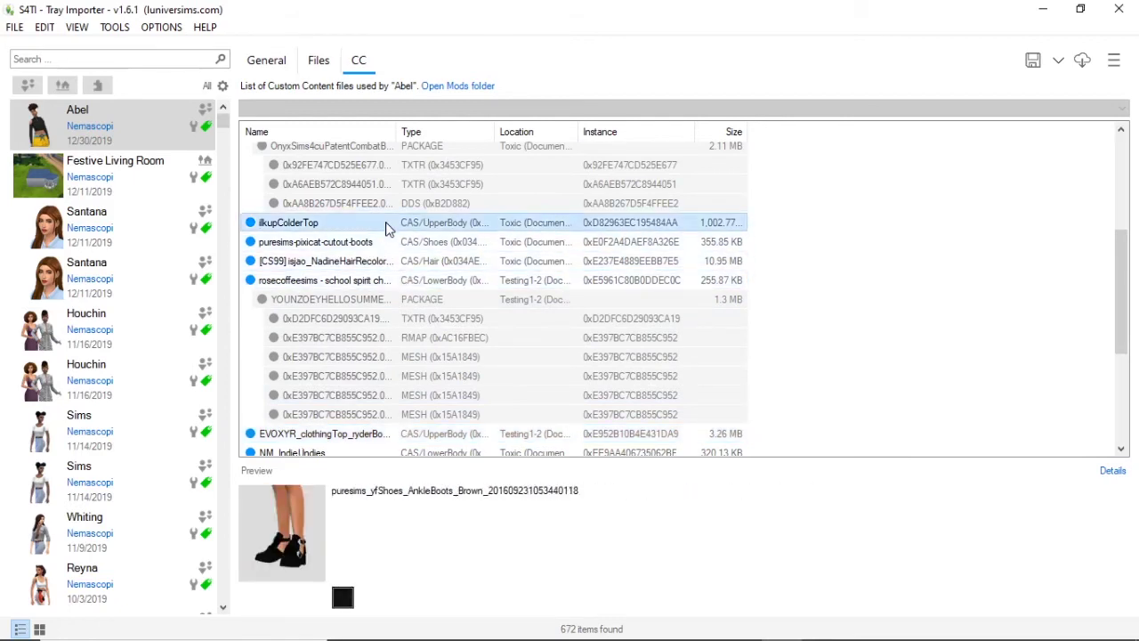
# Preview the remaining mod files one by one, from SauroraBGCSoothsayerSkirt up to Nana_Jasmine_Top
pyautogui.scroll(4, 409, 254)
pyautogui.click(407, 327)
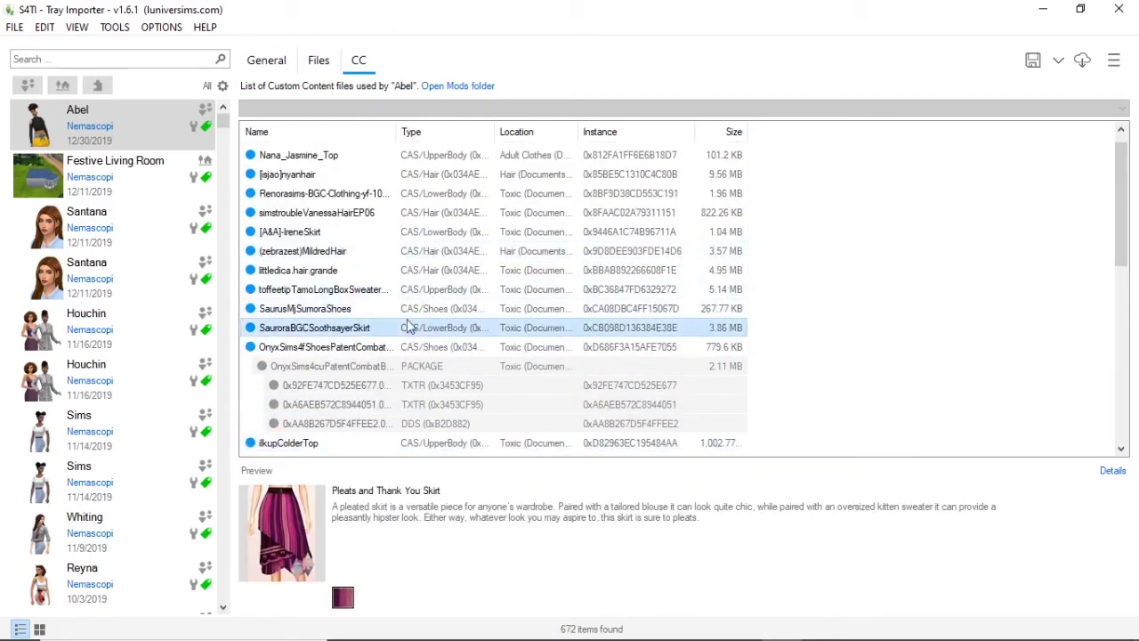
pyautogui.click(407, 309)
pyautogui.click(409, 289)
pyautogui.click(411, 251)
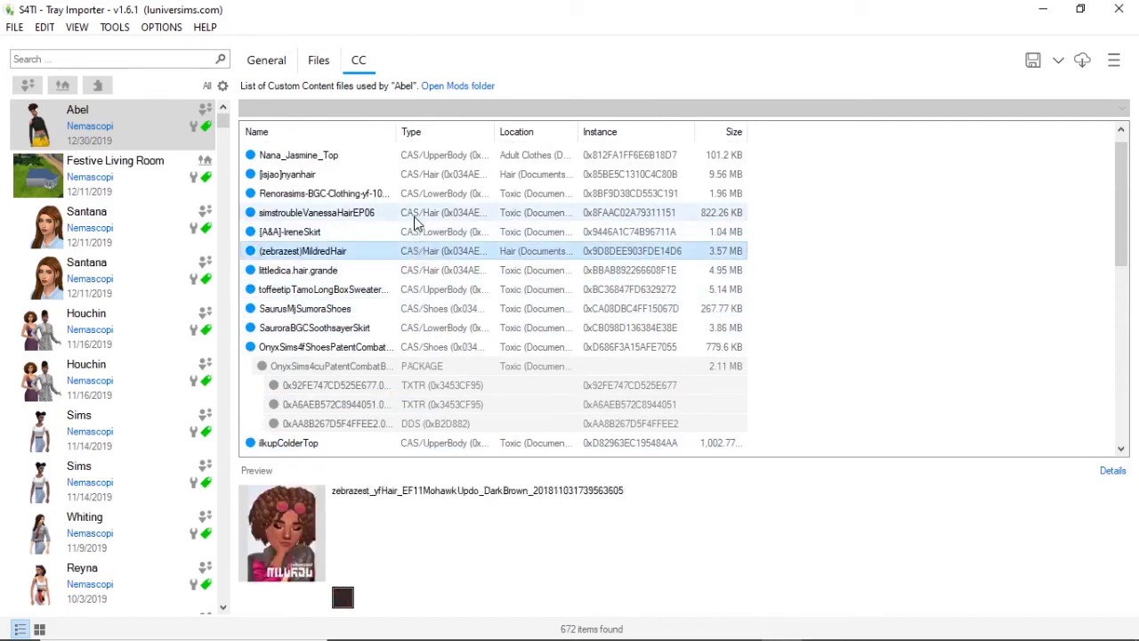
pyautogui.click(415, 211)
pyautogui.click(414, 195)
pyautogui.scroll(1, 423, 200)
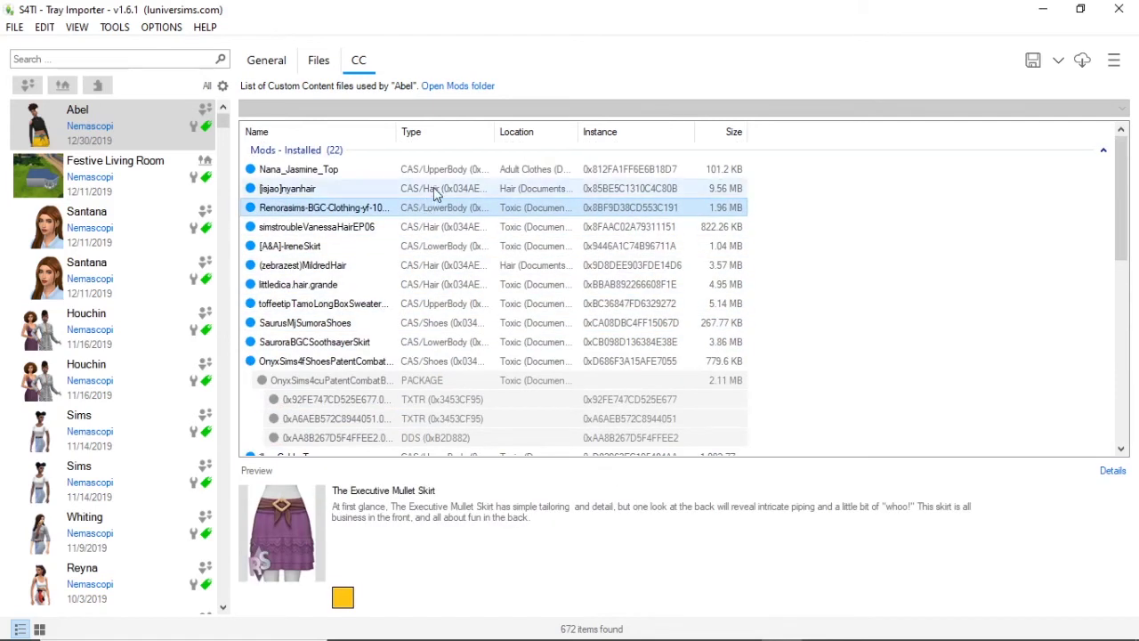
pyautogui.click(435, 186)
pyautogui.click(438, 171)
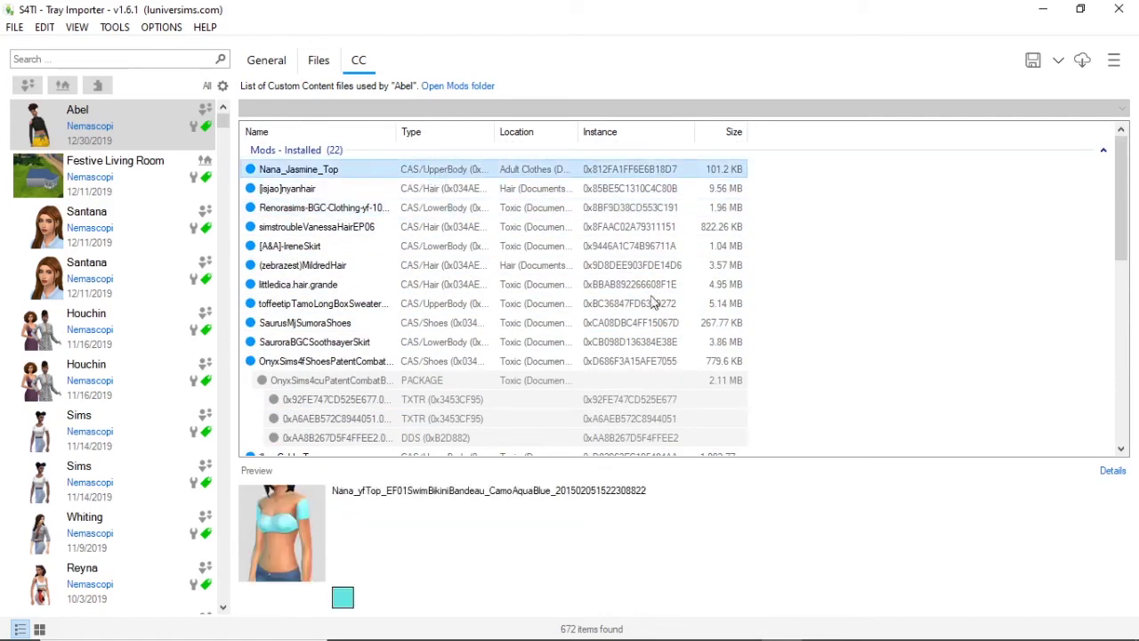
# Select all the household's installed mod files, from the end of the group up to Nana_Jasmine_Top
pyautogui.scroll(-12, 652, 303)
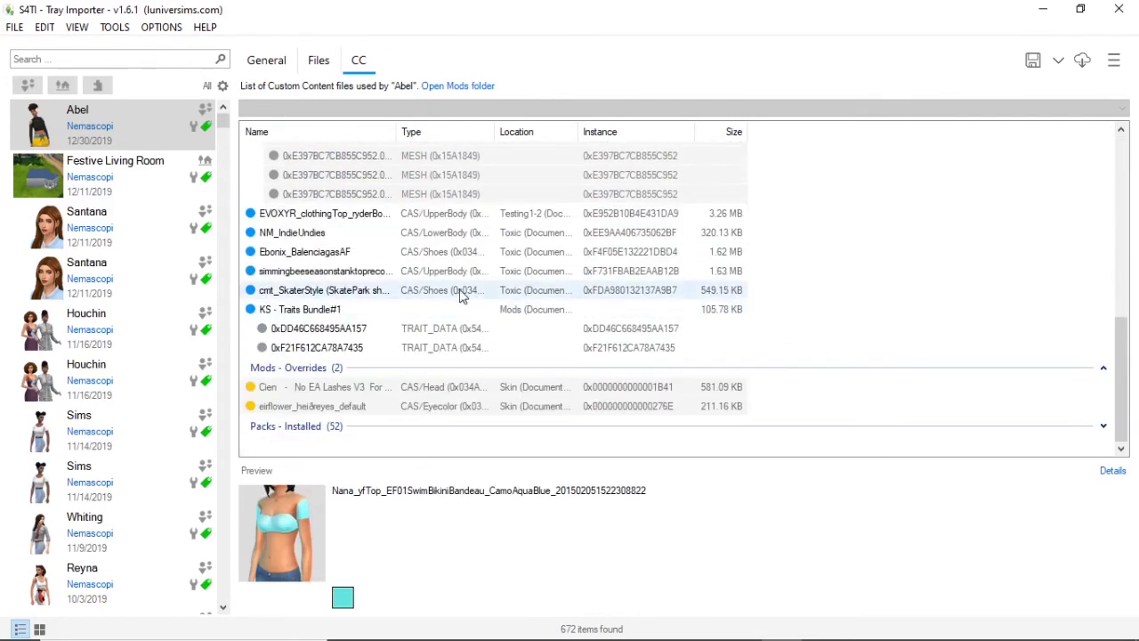
pyautogui.moveTo(755, 271); pyautogui.dragTo(516, 147)
pyautogui.click(771, 288)
pyautogui.click(733, 291)
pyautogui.moveTo(763, 286); pyautogui.dragTo(562, 184)
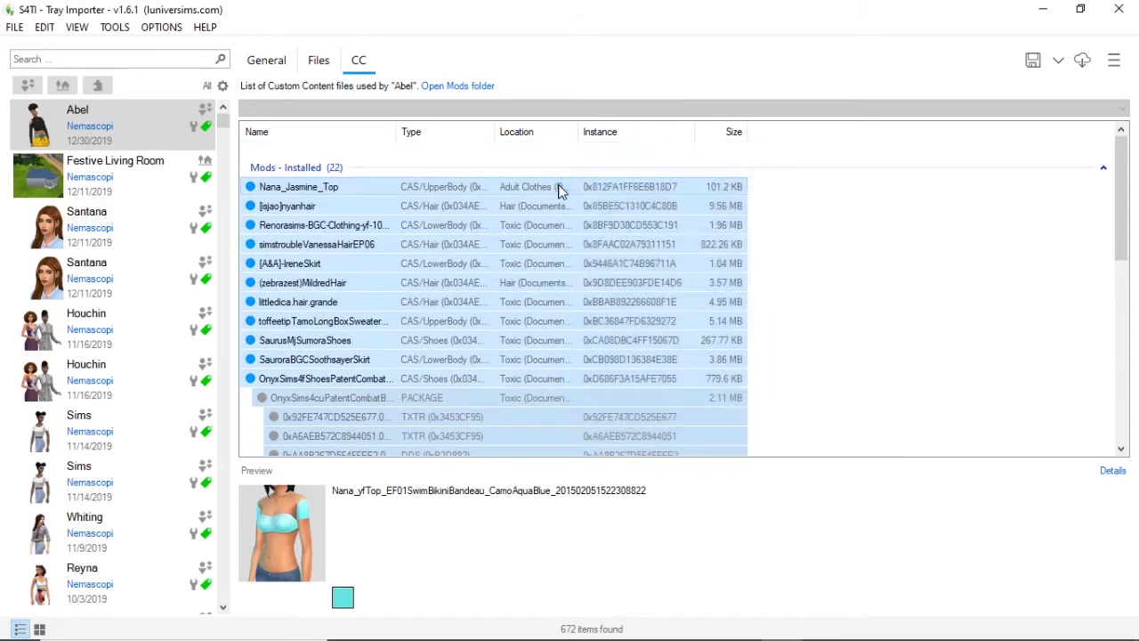
# Show the containing folders of the selected mod files, allowing more than one window to open
pyautogui.rightClick(612, 217)
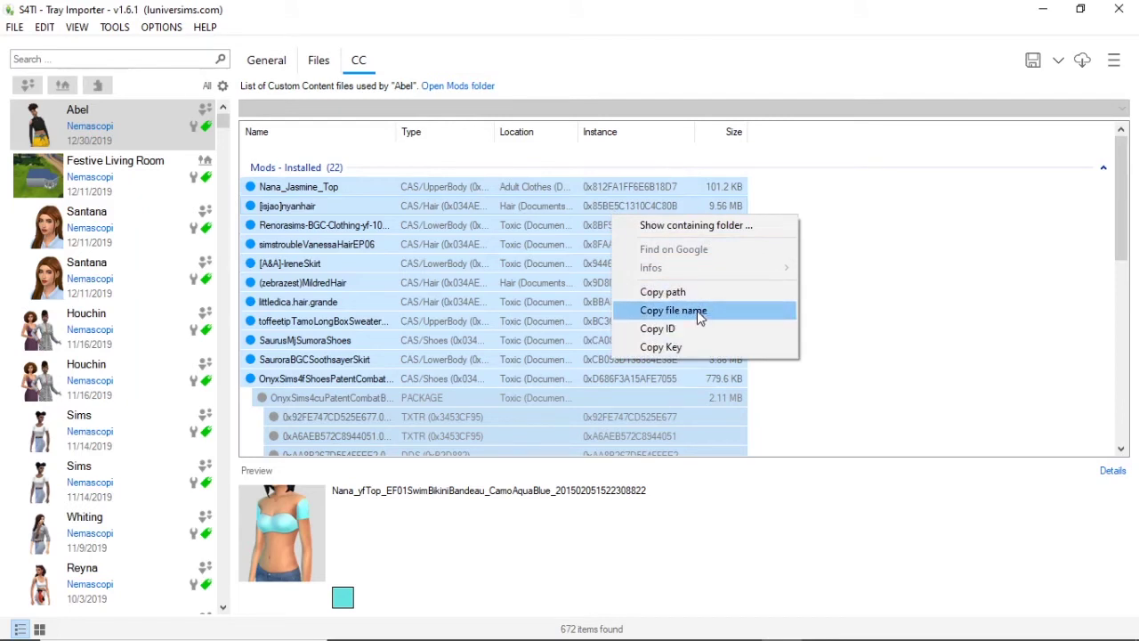
pyautogui.click(735, 226)
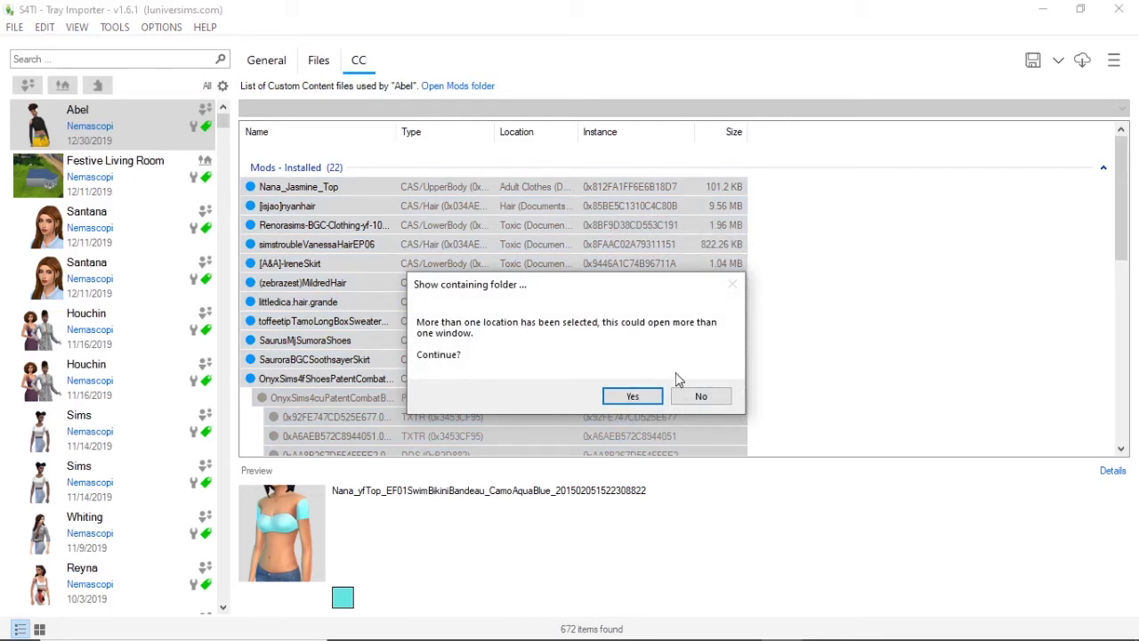
pyautogui.click(632, 398)
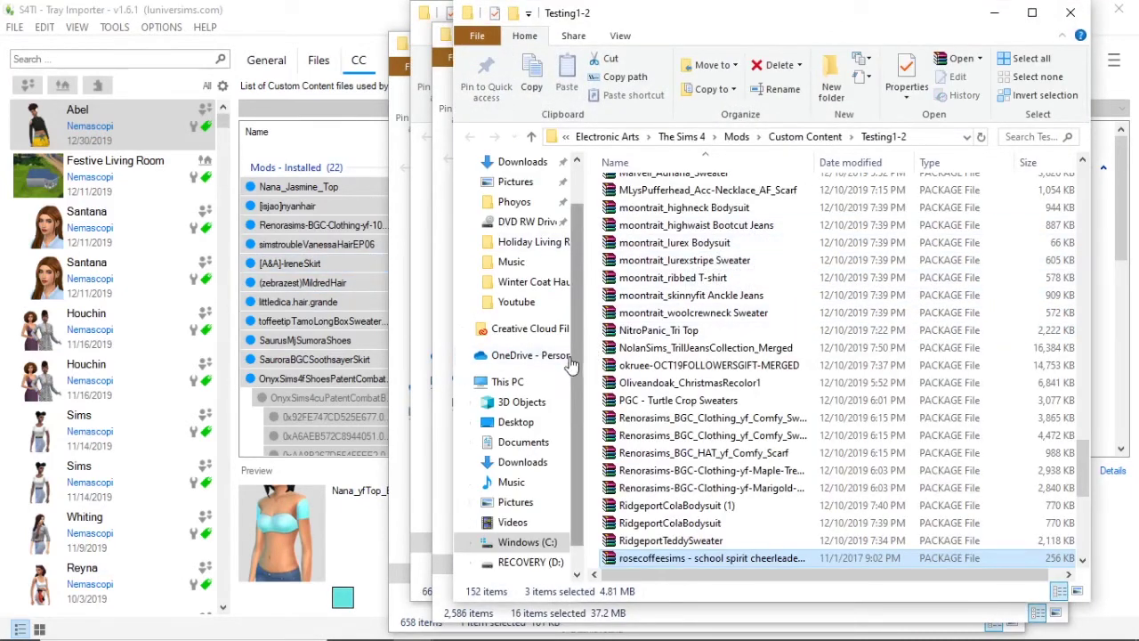
# Delete the selected mod files from the Testing1-2 folder and close its window
pyautogui.scroll(-1, 726, 336)
pyautogui.scroll(-2, 805, 352)
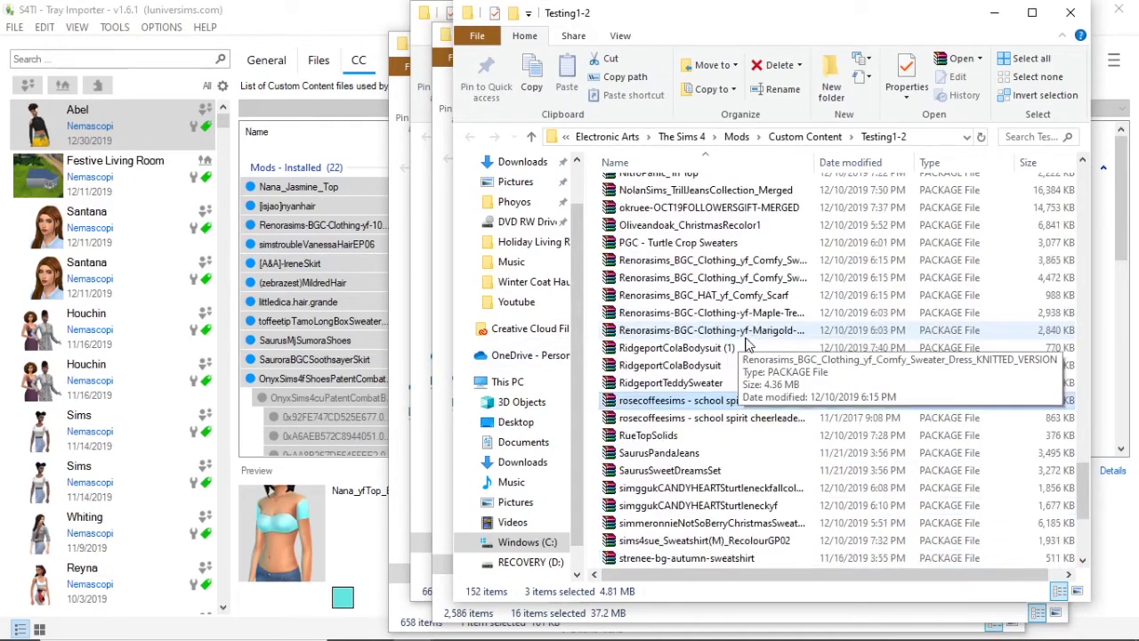
pyautogui.scroll(3, 827, 356)
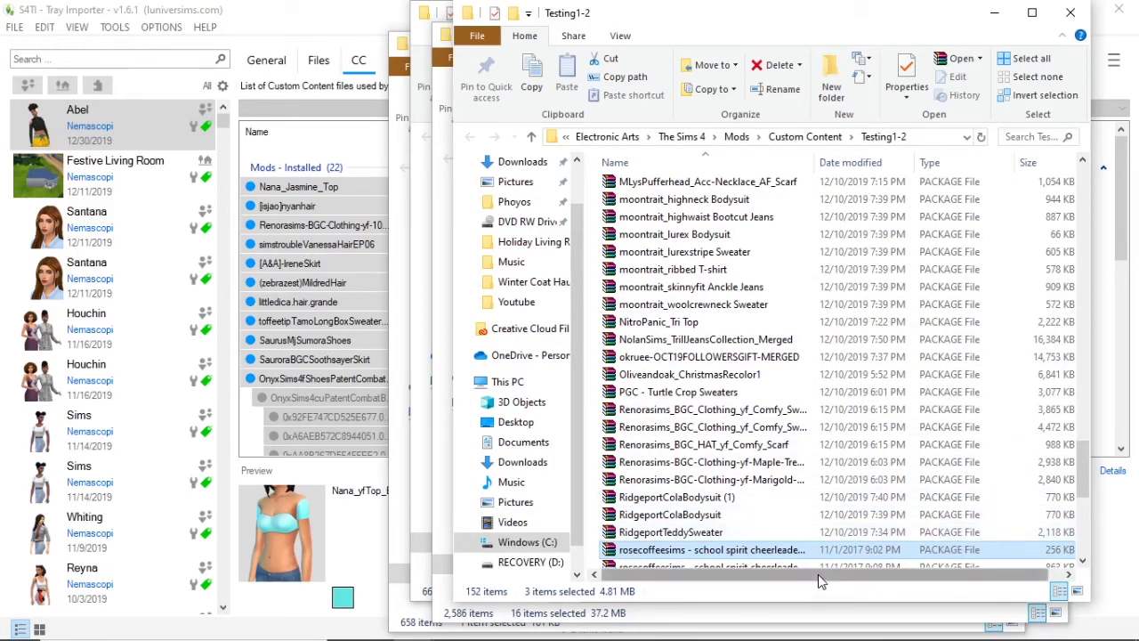
pyautogui.press('Delete')
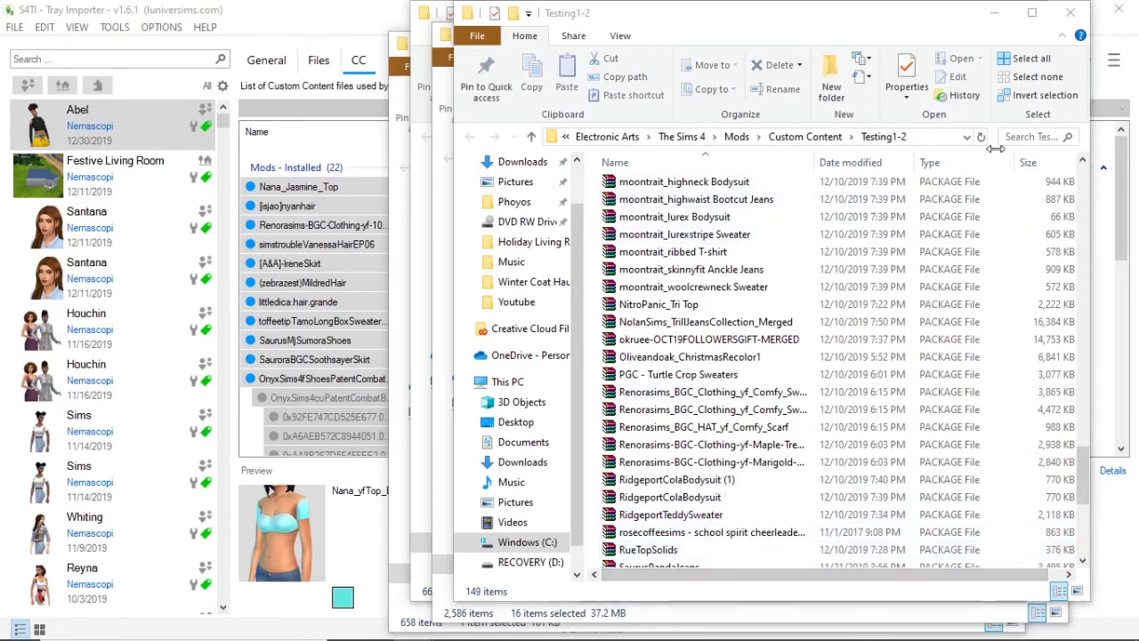
pyautogui.click(1072, 14)
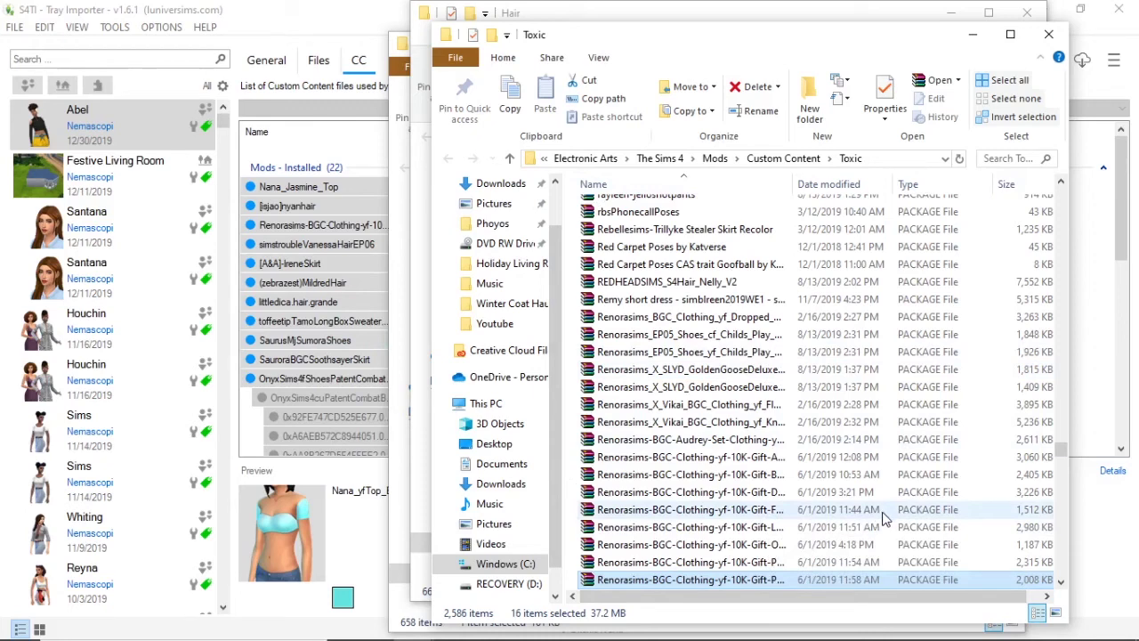
# Delete the selected mod files from the Toxic and Hair folders, closing each folder window
pyautogui.press('Delete')
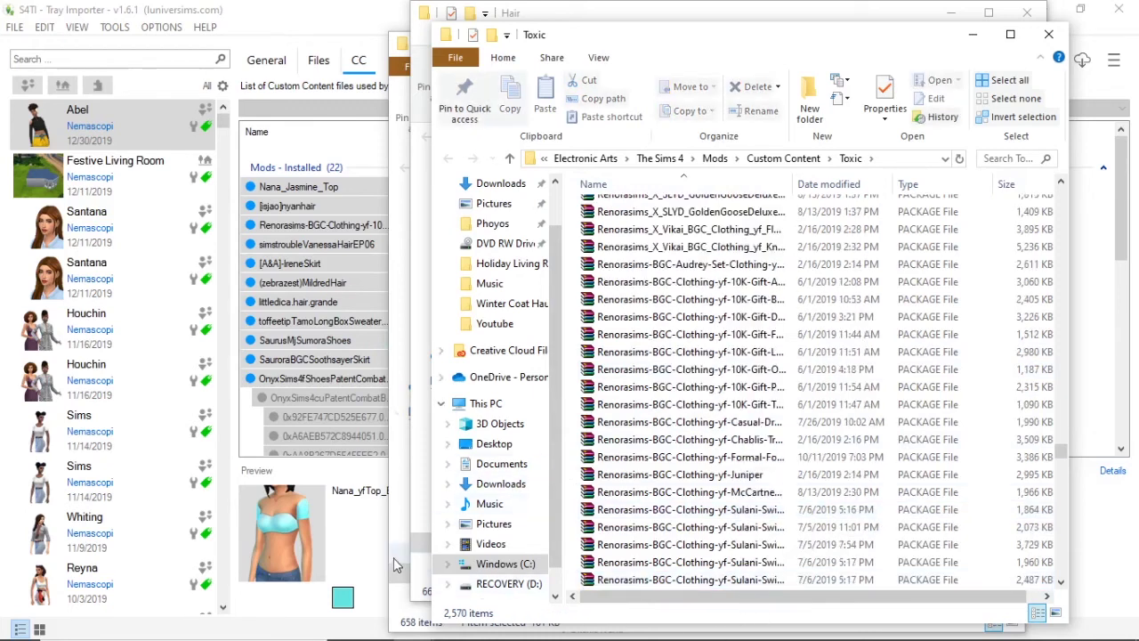
pyautogui.click(1048, 38)
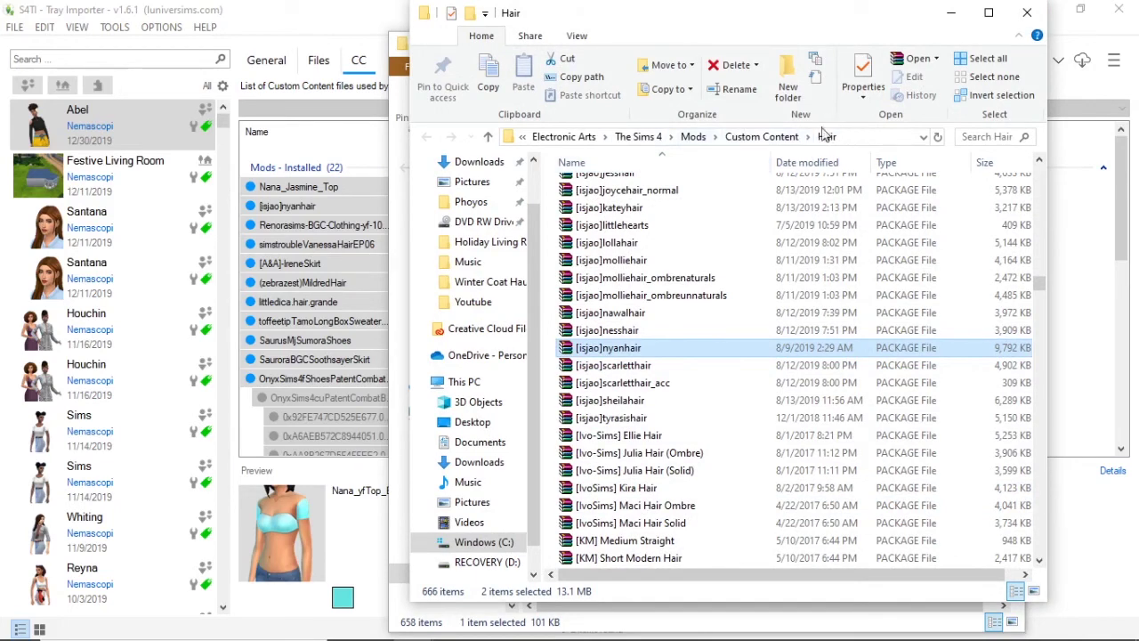
pyautogui.press('Delete')
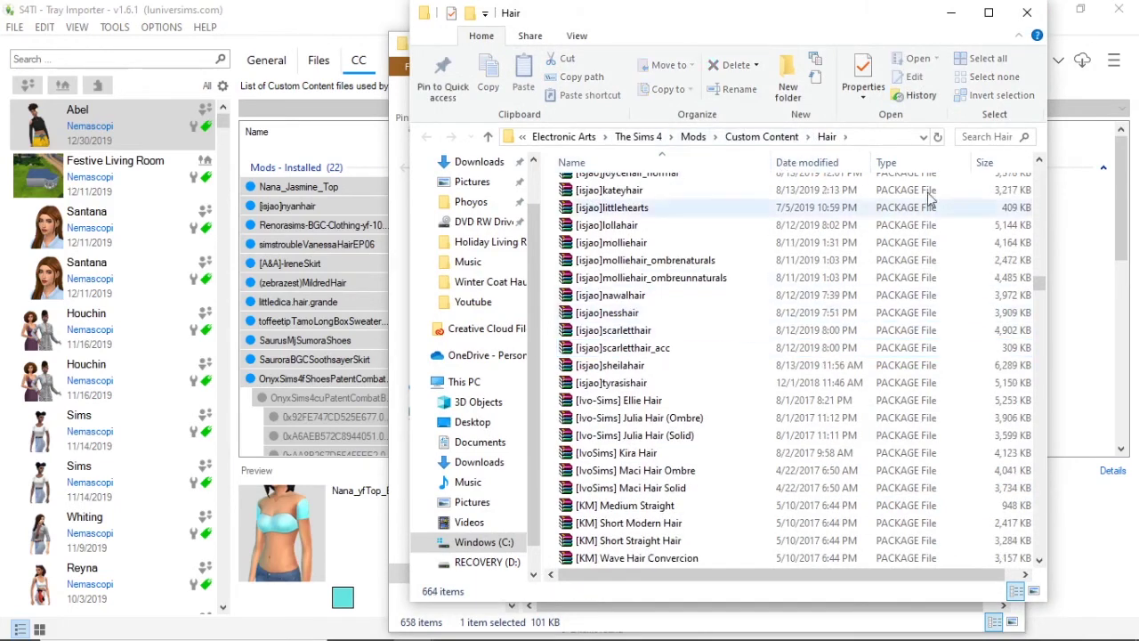
pyautogui.click(1027, 15)
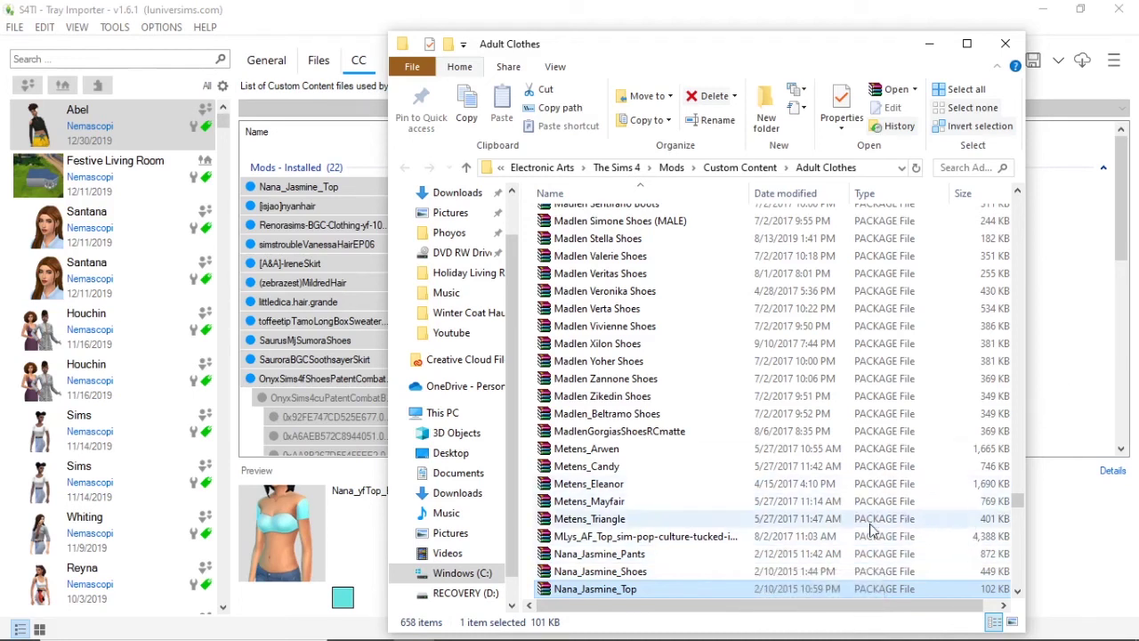
# Delete Nana_Jasmine_Top from the Adult Clothes folder and minimize the folder window
pyautogui.press('Delete')
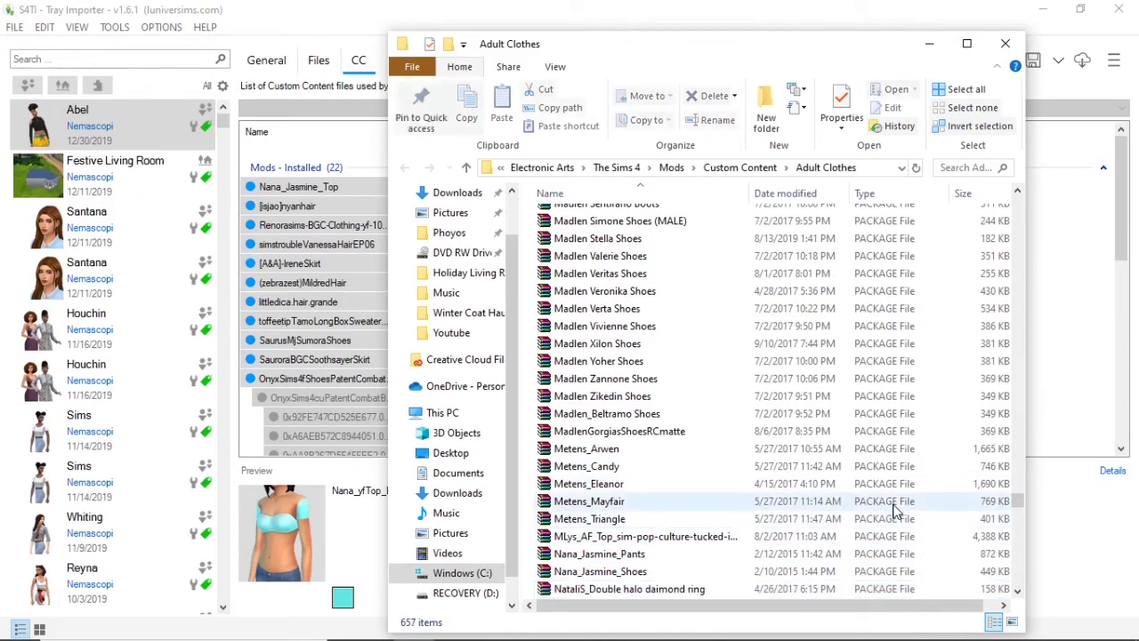
pyautogui.click(931, 44)
pyautogui.click(854, 302)
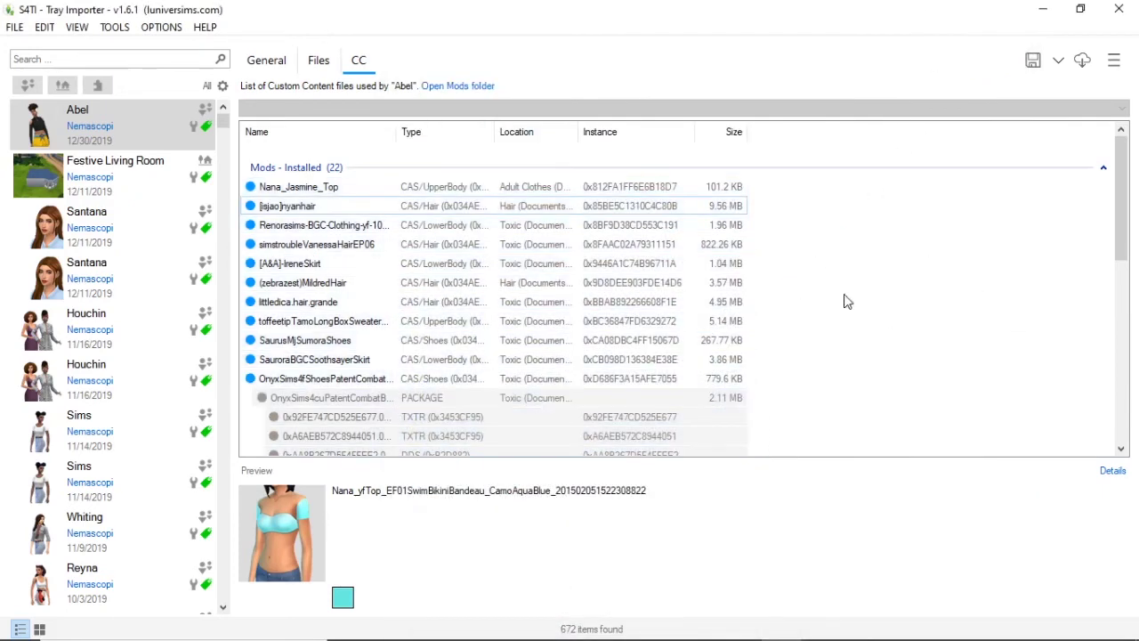
# Check the previews of the Renorasims clothing, simstroubleVanessaHairEP06, [A&A]-IreneSkirt and (zebrazest)MildredHair entries after the deletion
pyautogui.click(623, 225)
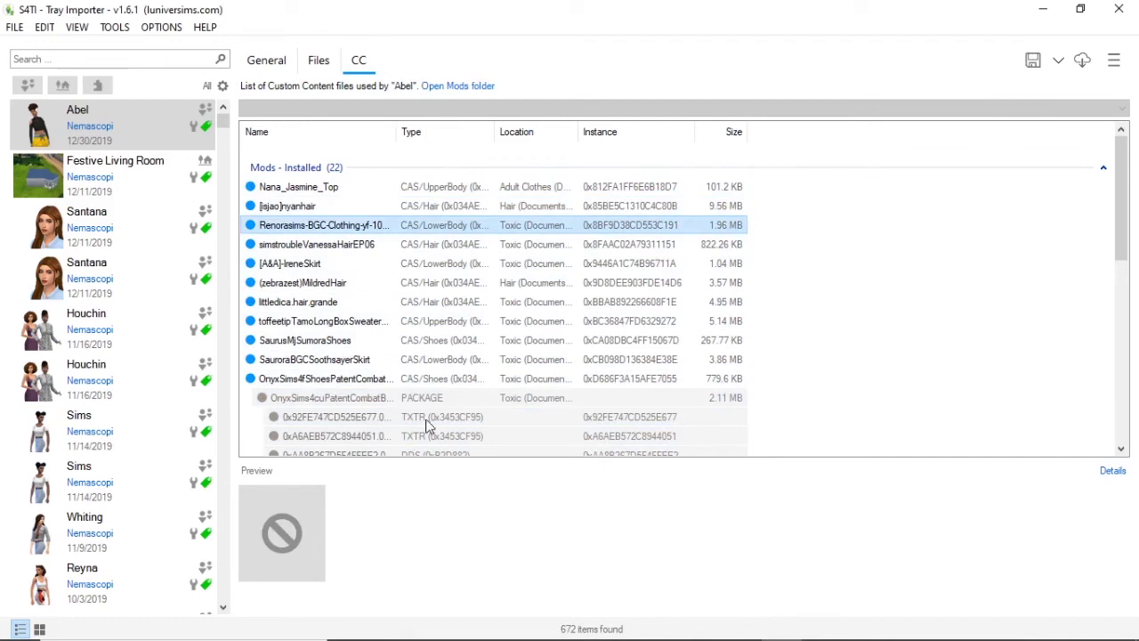
pyautogui.click(453, 246)
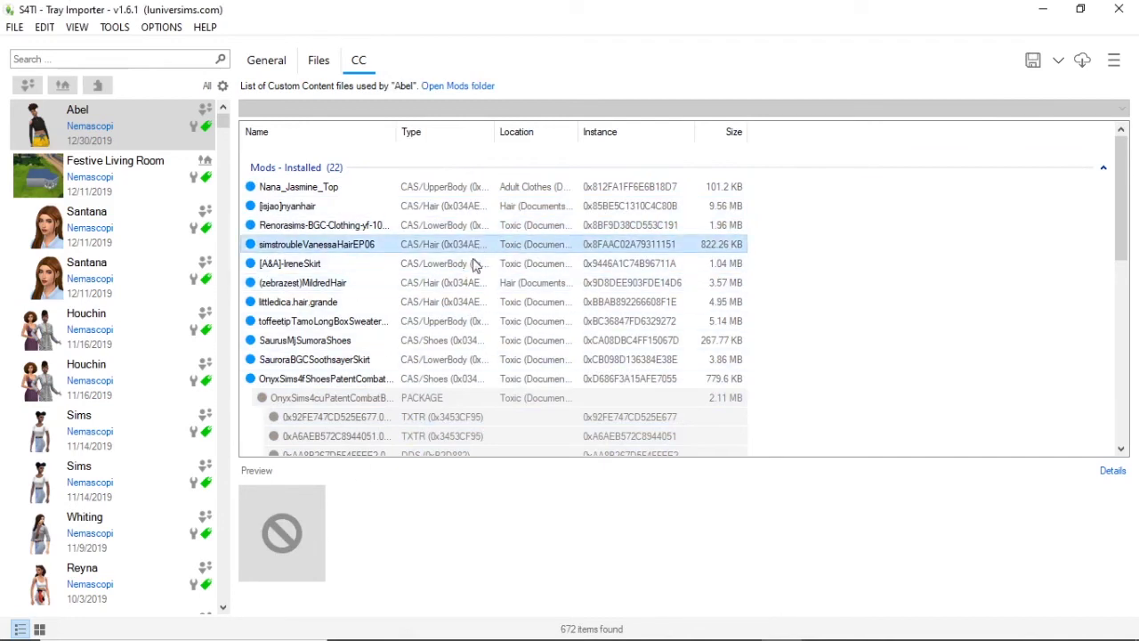
pyautogui.click(465, 282)
pyautogui.click(475, 265)
pyautogui.click(458, 283)
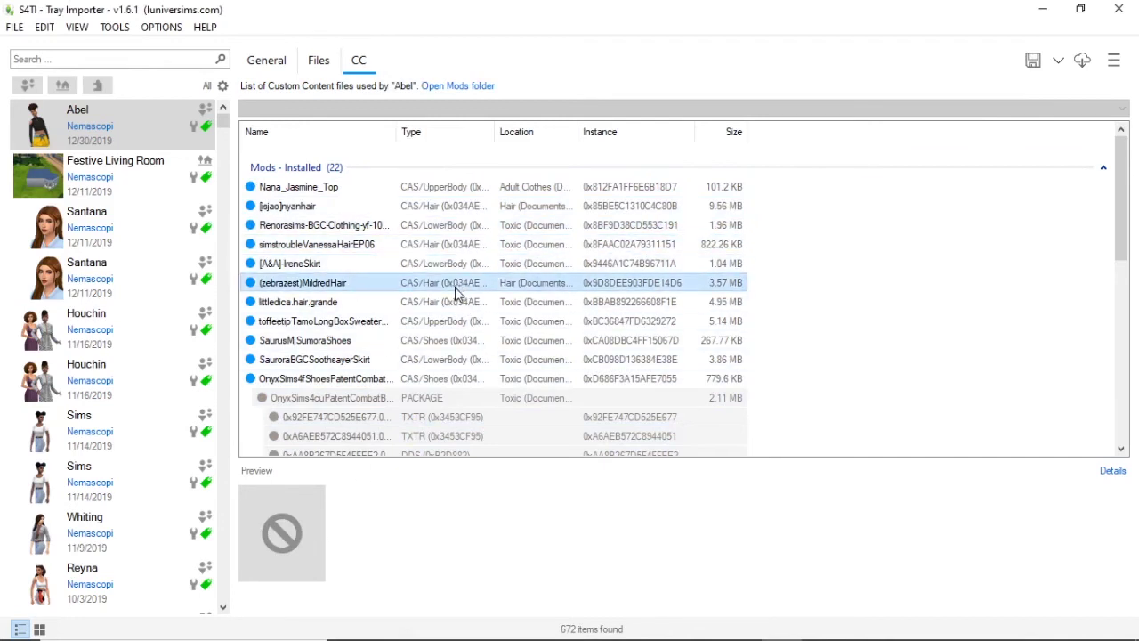
# Check the previews of toffeetipTamoLongBoxSweater, SaurusMjSumoraShoes, [isjao]nyanhair and littledica.hair.grande
pyautogui.click(324, 321)
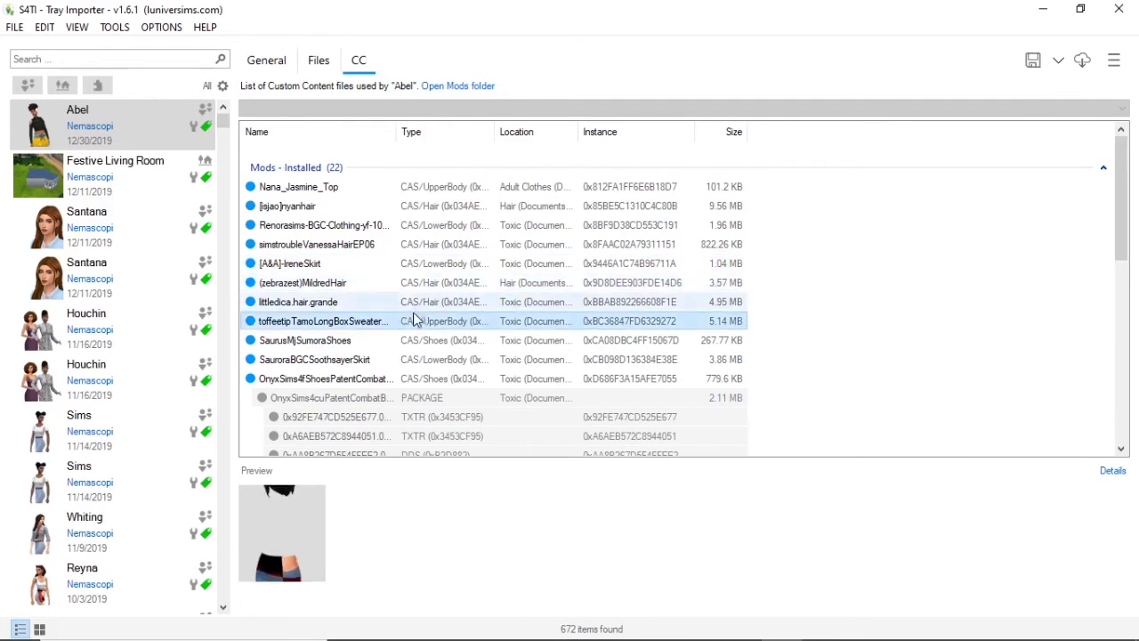
pyautogui.click(400, 338)
pyautogui.click(400, 324)
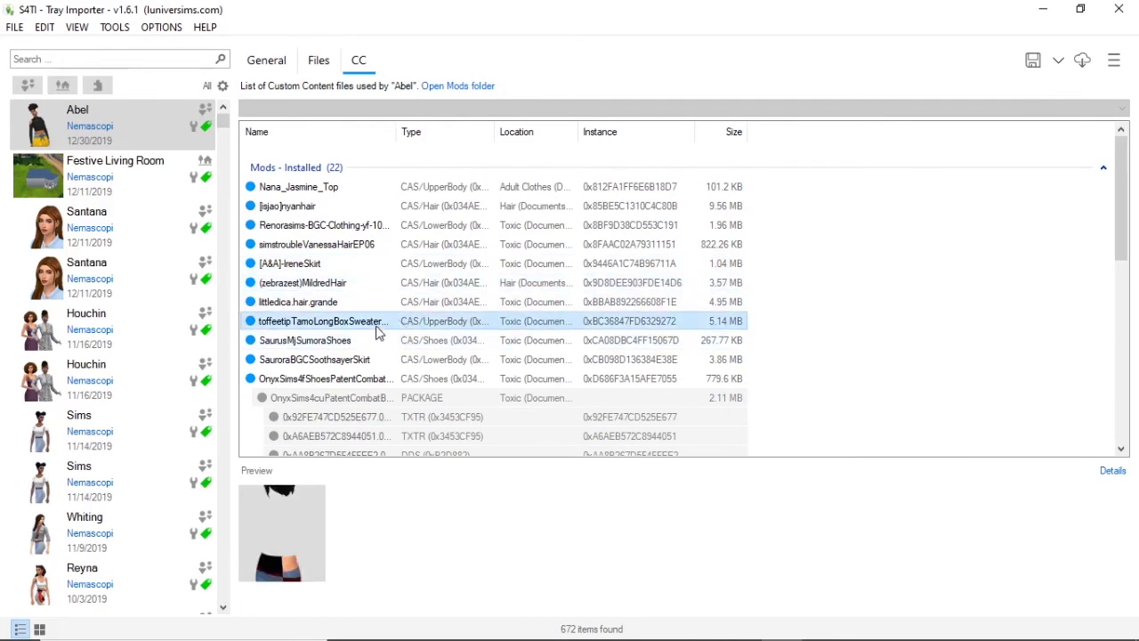
pyautogui.click(381, 301)
pyautogui.click(365, 225)
pyautogui.click(365, 205)
pyautogui.click(432, 301)
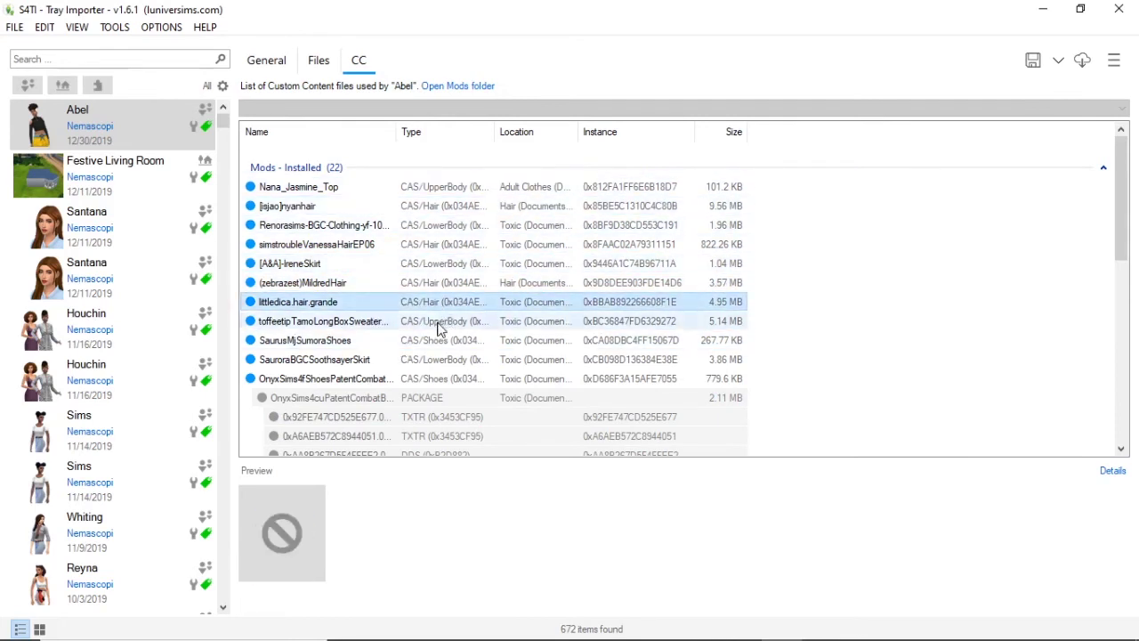
# Show the containing folder of toffeetipTamoLongBoxSweater, look through the Toxic folder for the file, and close the folder
pyautogui.rightClick(442, 322)
pyautogui.click(529, 332)
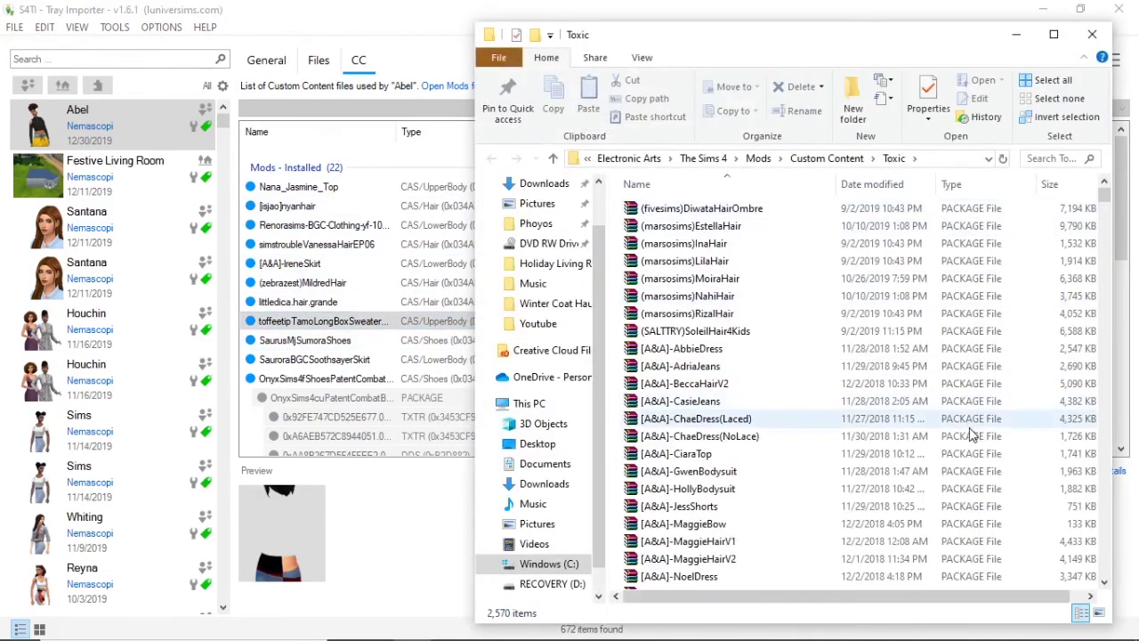
pyautogui.scroll(-6, 969, 428)
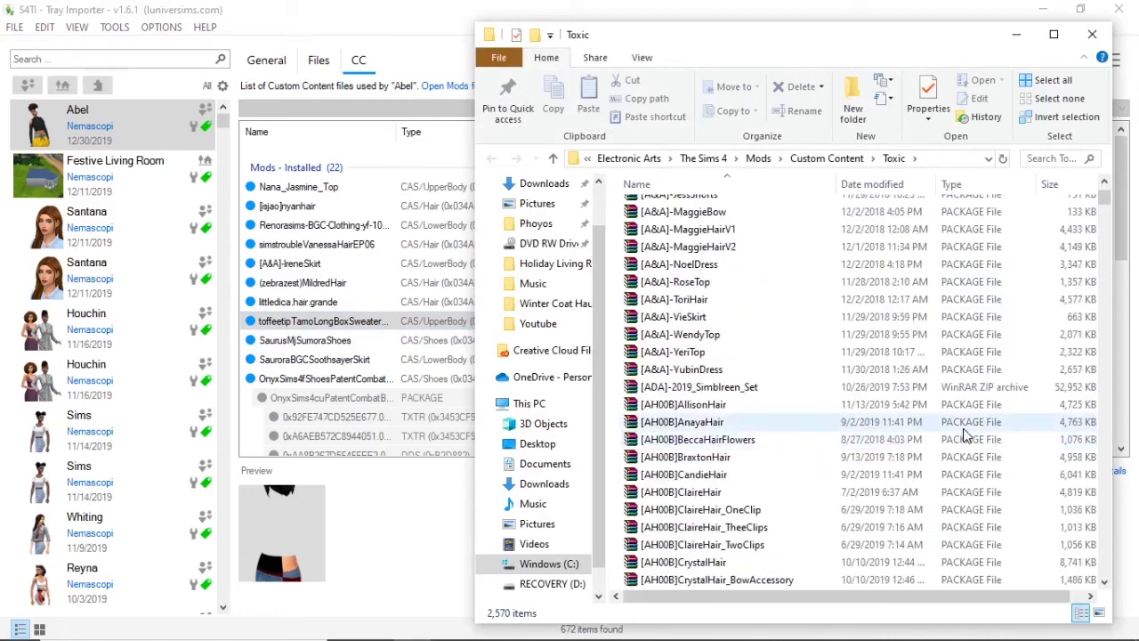
pyautogui.scroll(6, 964, 436)
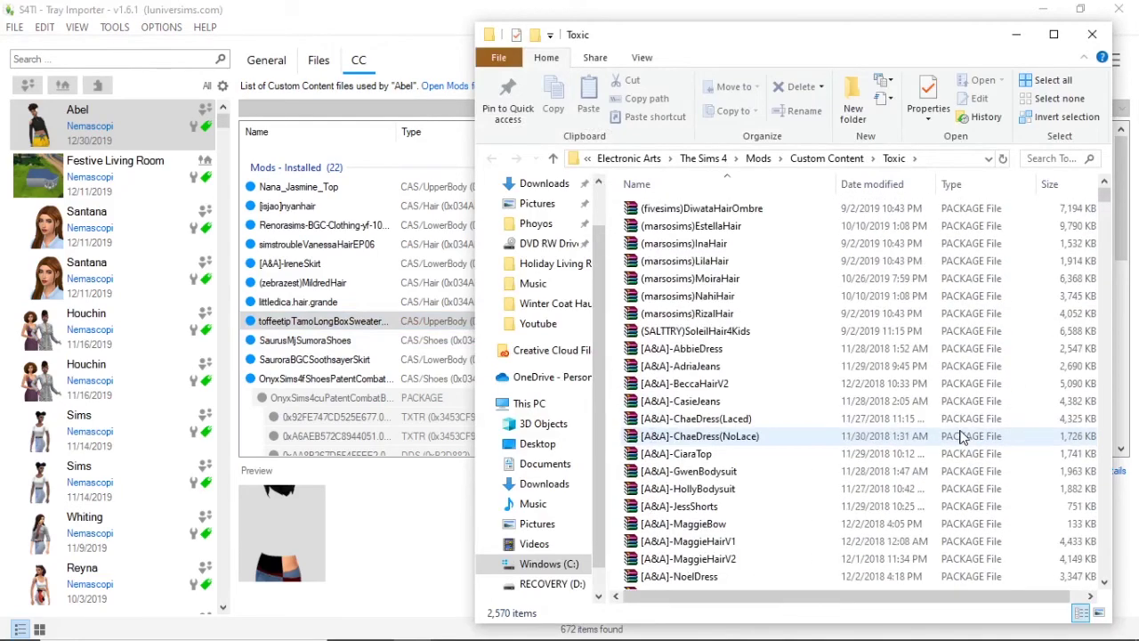
pyautogui.scroll(-15, 964, 434)
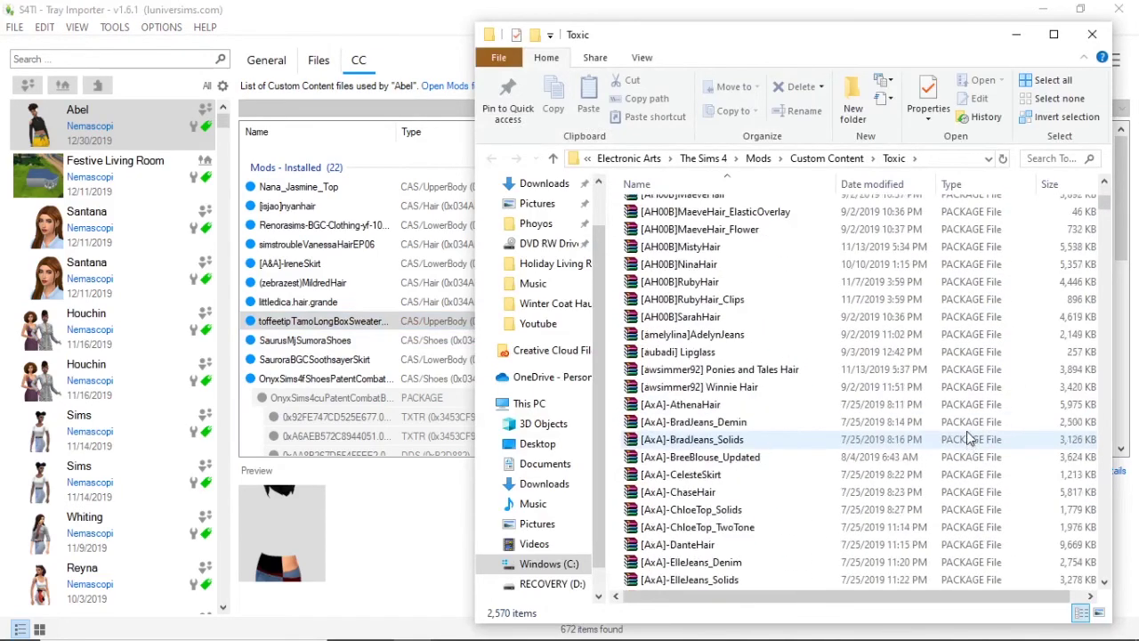
pyautogui.scroll(-20, 966, 427)
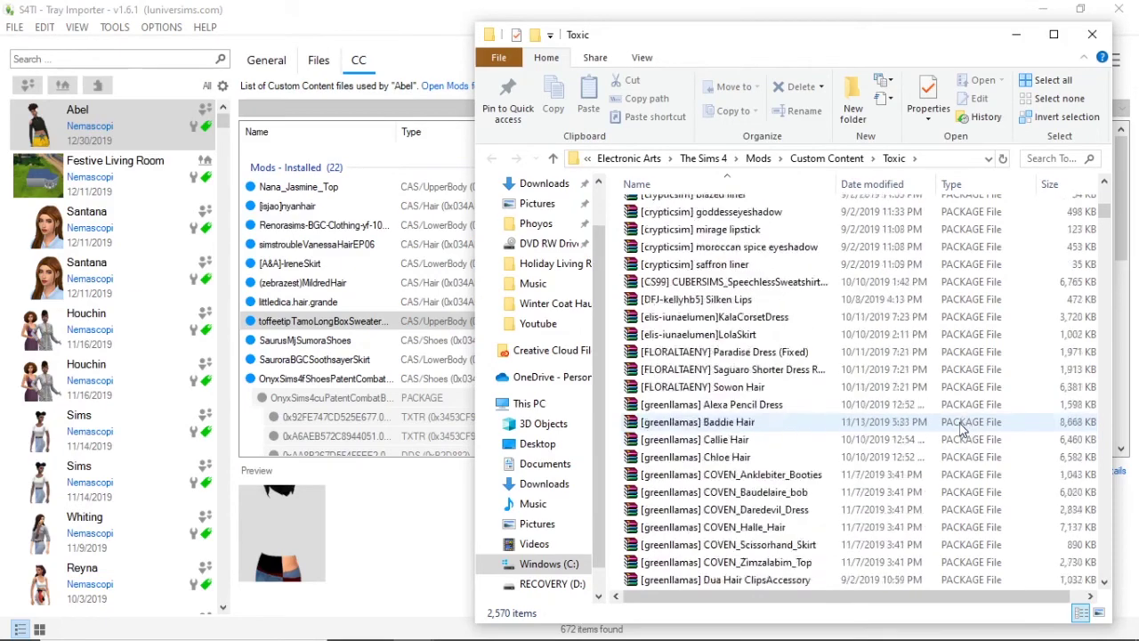
pyautogui.scroll(-15, 955, 428)
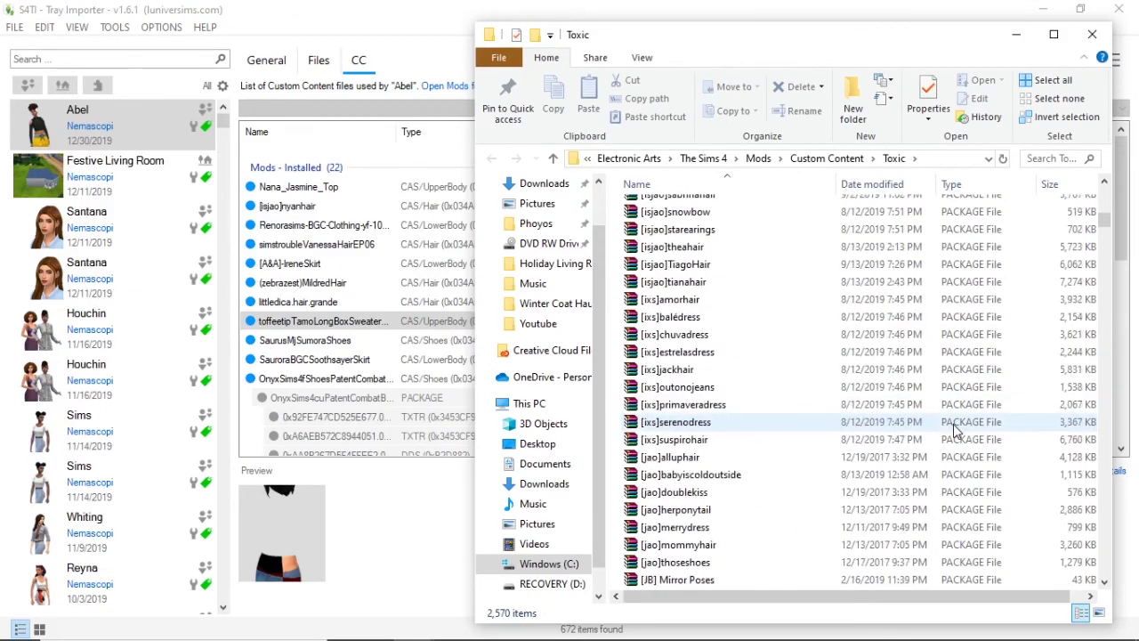
pyautogui.click(1092, 34)
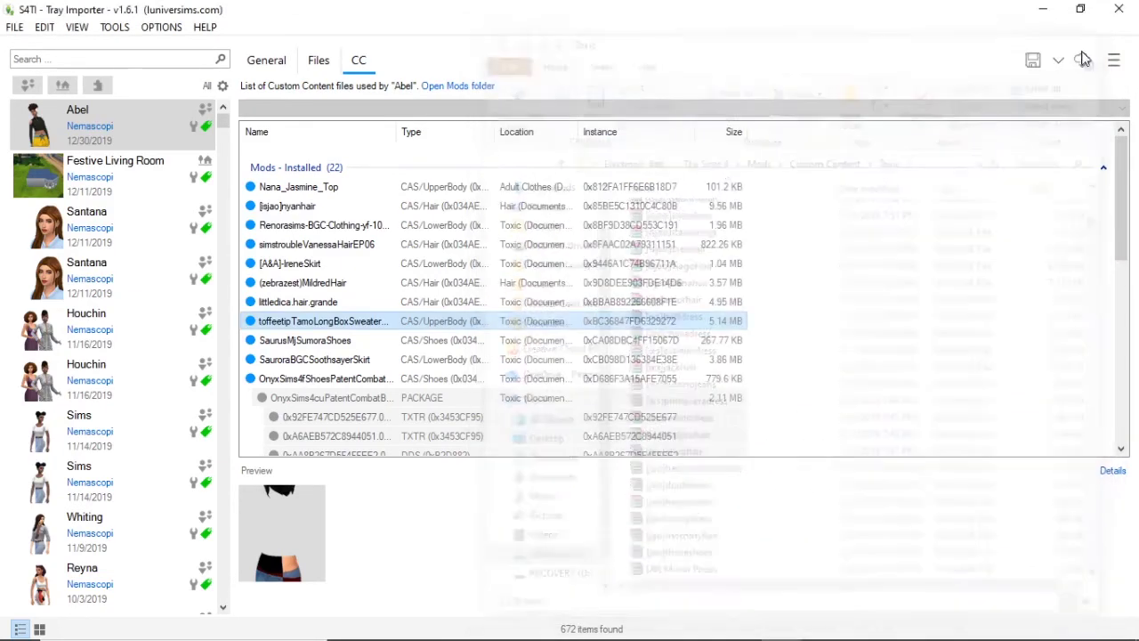
# Check the previews of SauroraBGCSoothsayerSkirt, NM_IndieUndies, cmt_SkaterStyle and the simmingbee seasons tank top recolor
pyautogui.click(525, 356)
pyautogui.scroll(-10, 533, 347)
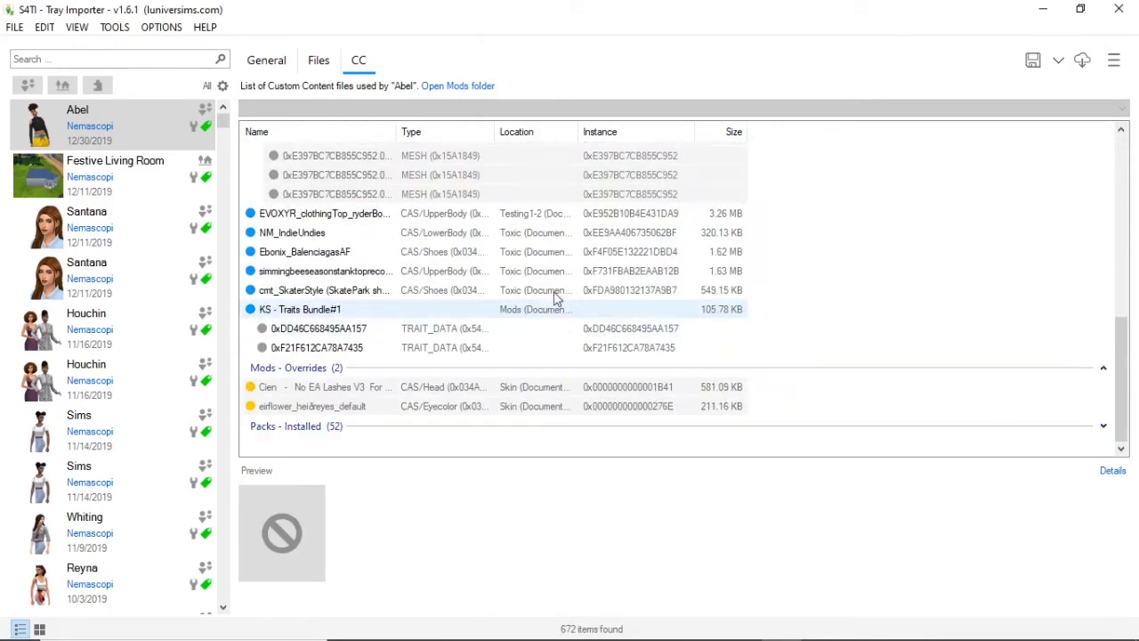
pyautogui.click(570, 270)
pyautogui.click(584, 232)
pyautogui.click(591, 270)
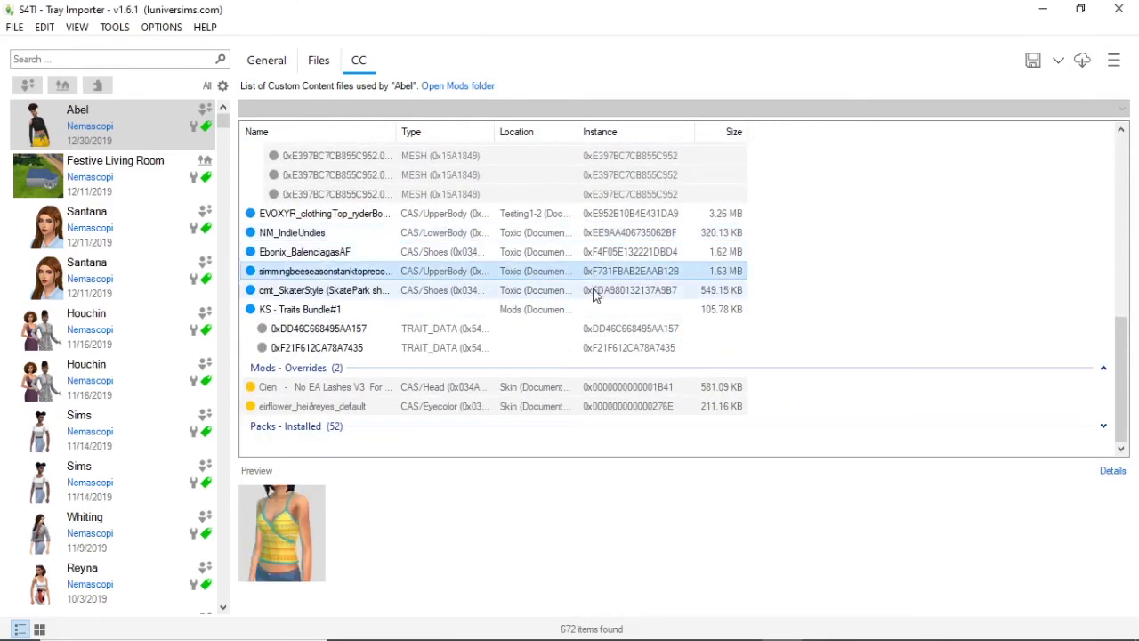
pyautogui.click(594, 294)
pyautogui.click(591, 272)
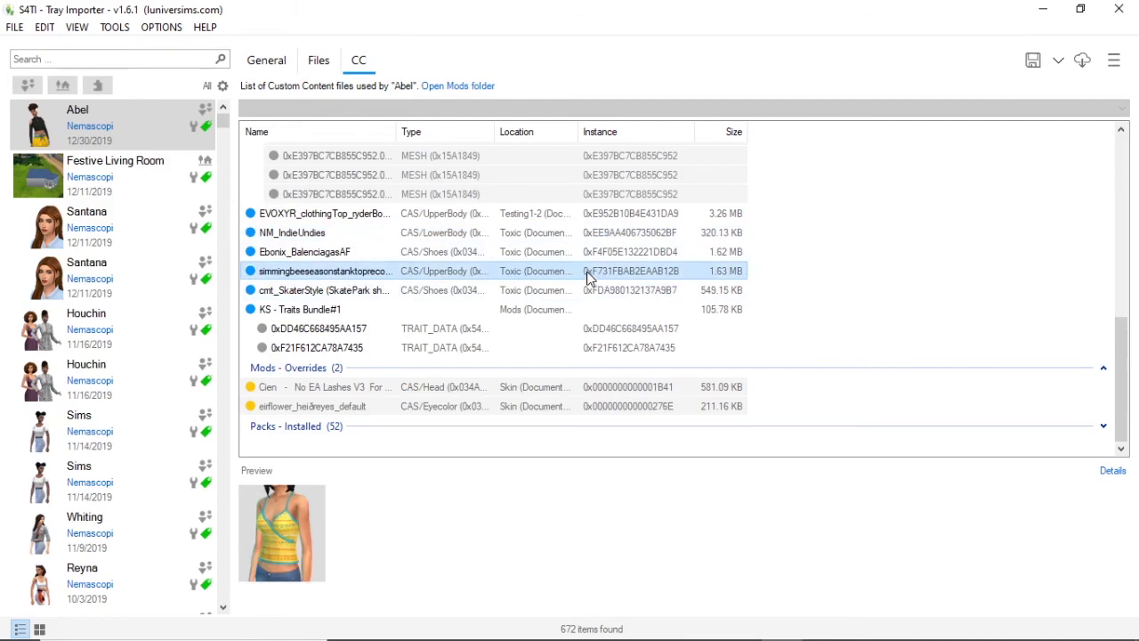
# Show the containing folder of the simmingbee tank top, close it, and return to the start of the mod list
pyautogui.rightClick(590, 272)
pyautogui.click(659, 282)
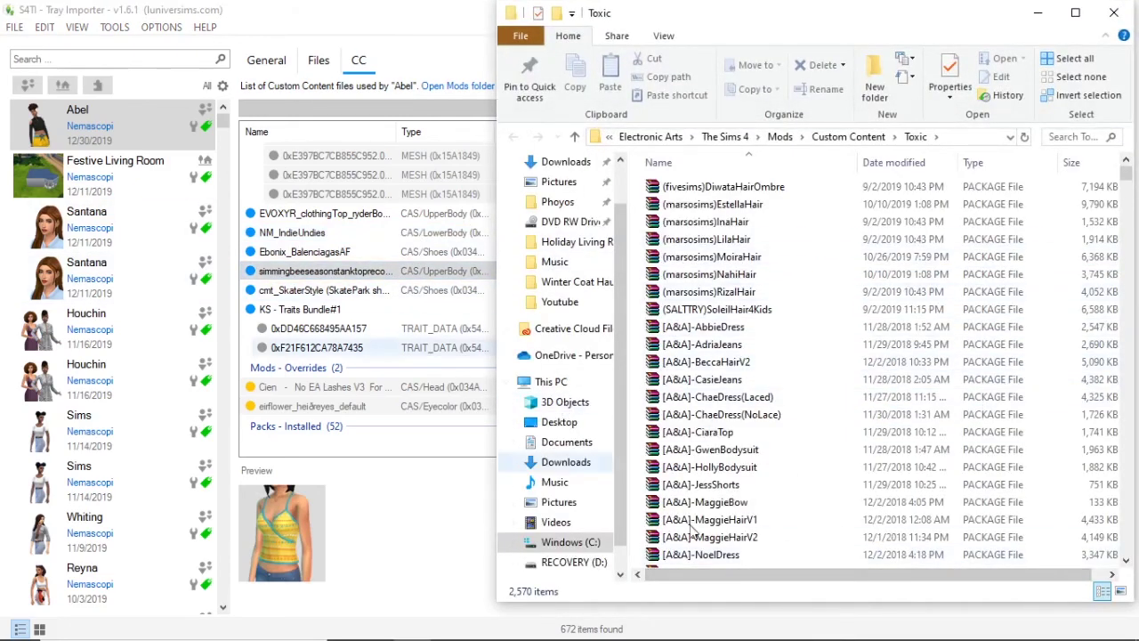
pyautogui.click(1113, 13)
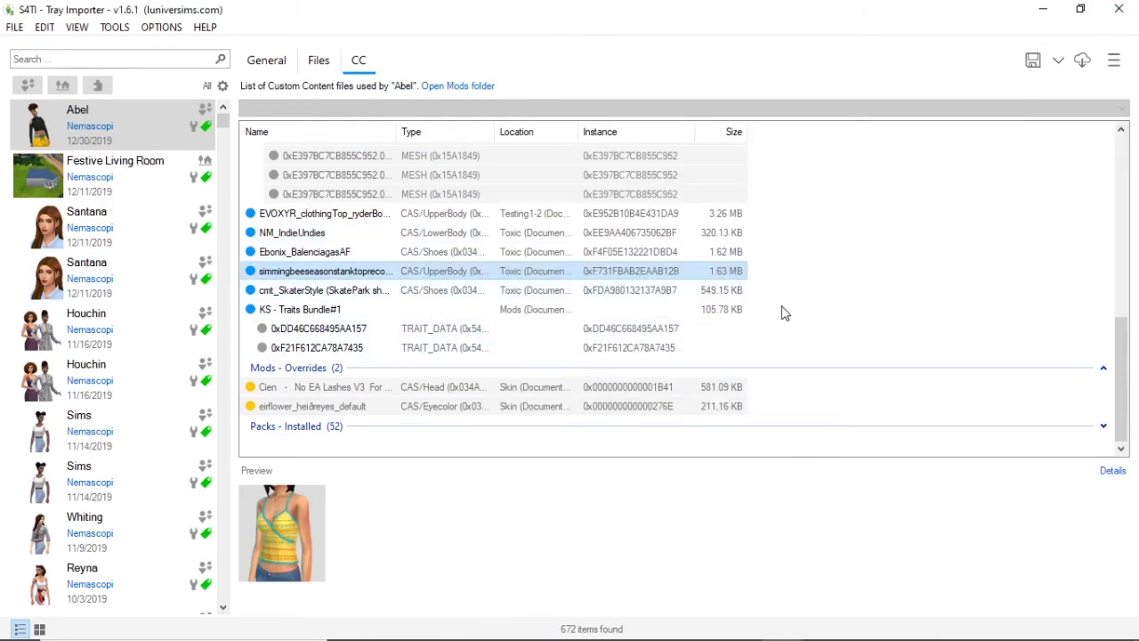
pyautogui.scroll(10, 782, 338)
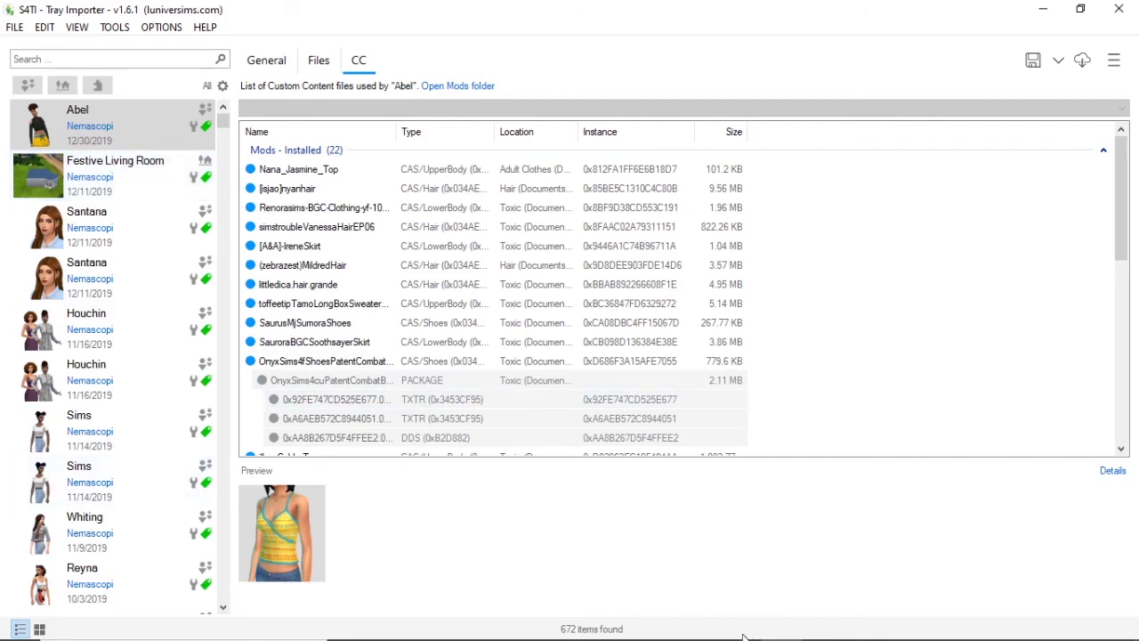
pyautogui.moveTo(743, 636)
pyautogui.press('super')
pyautogui.click(822, 625)
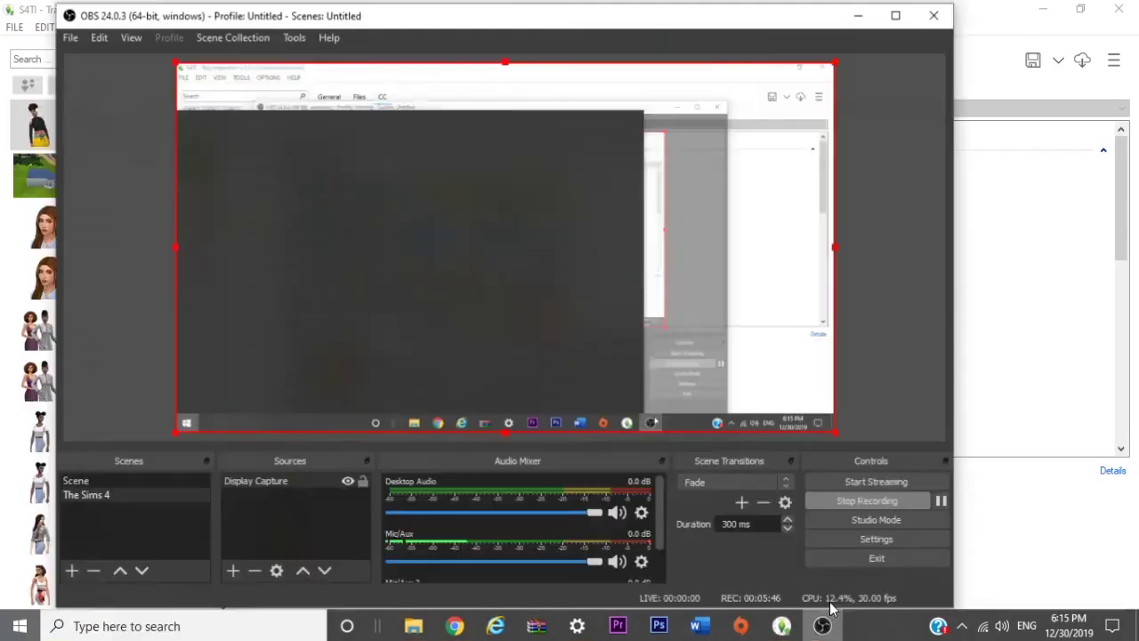